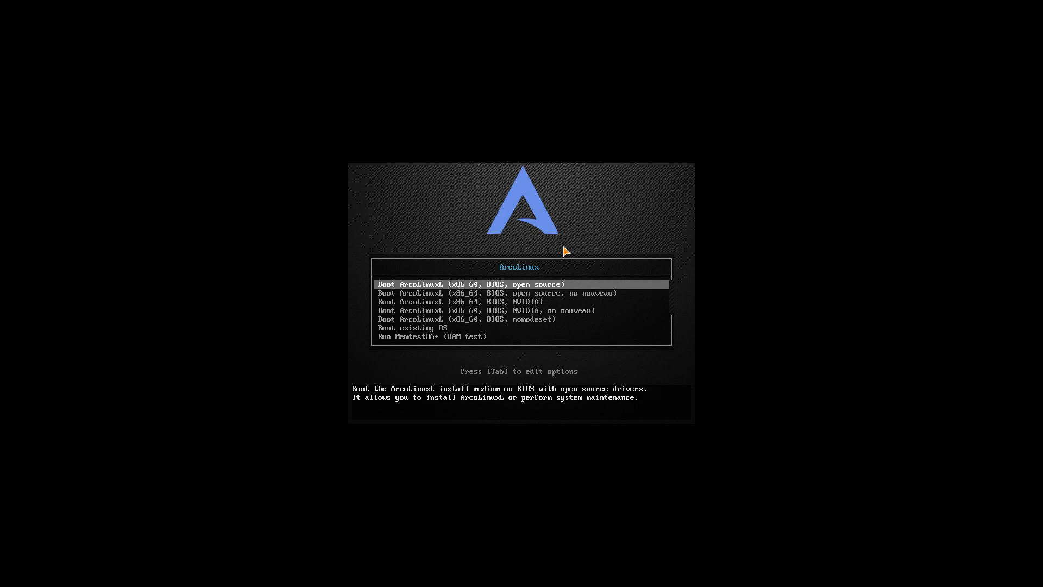
- Examine the ArcoLinux boot entries for open source, NVIDIA, no nouveau and nomodeset drivers
key("Down")
key("Down")
key("Down")
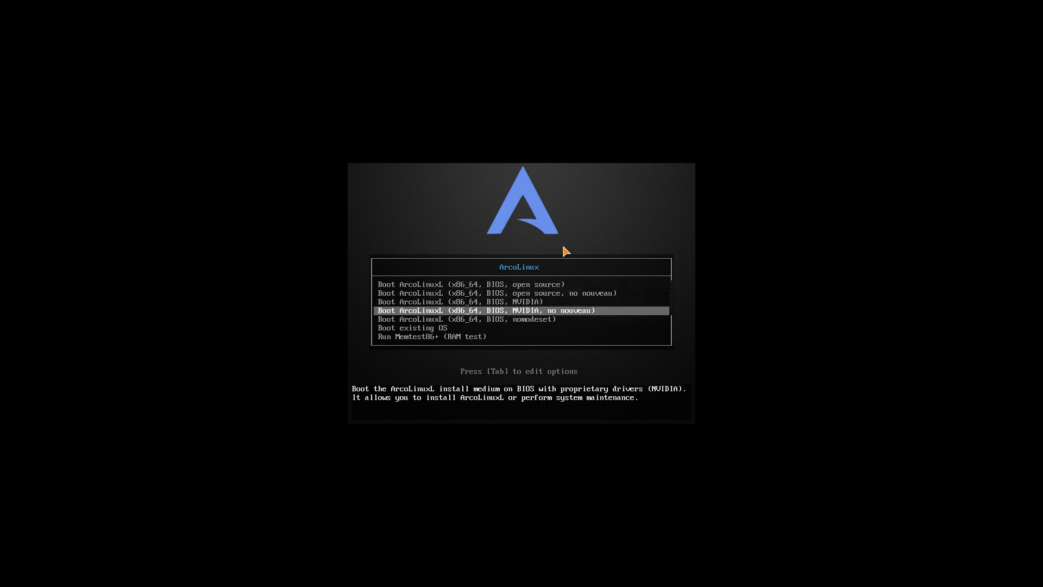
key("Up")
key("Up")
key("Up")
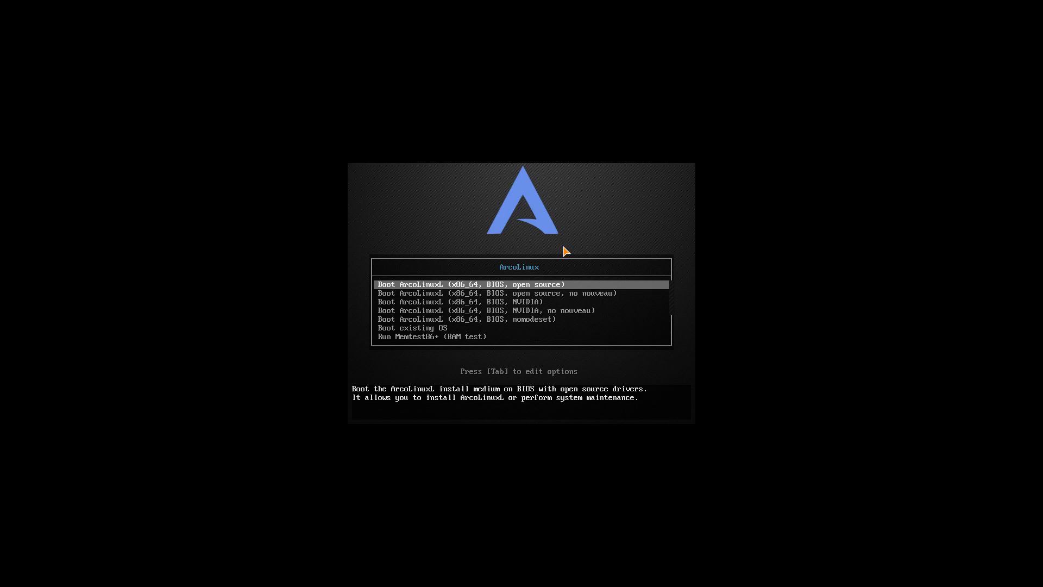
key("Down")
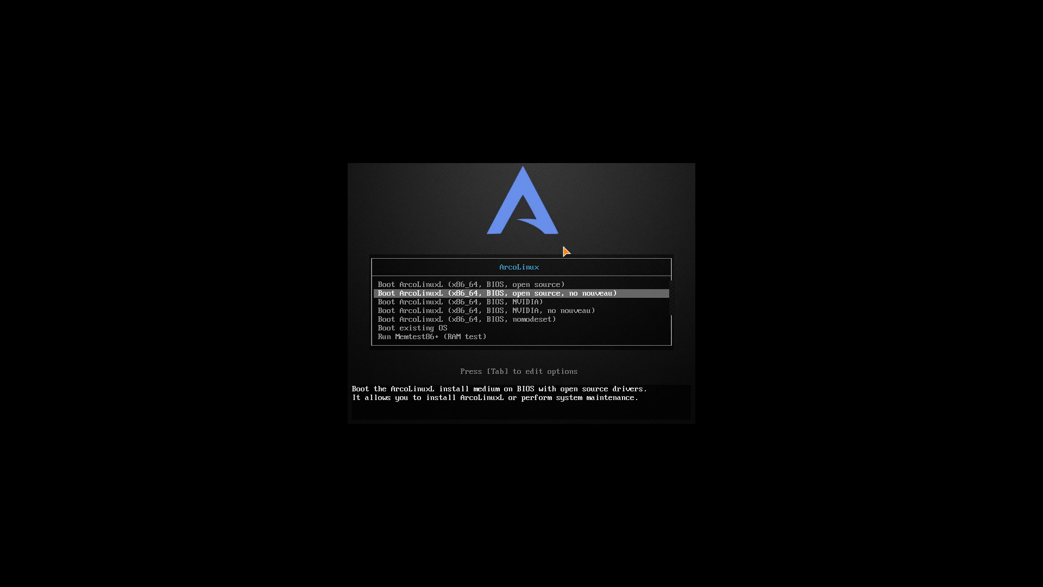
key("Down")
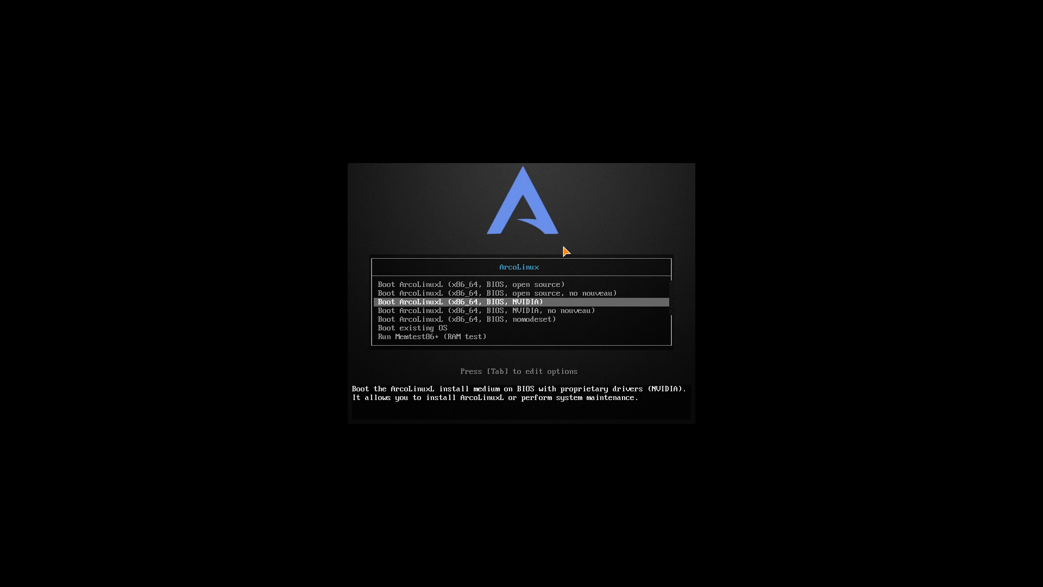
key("Down")
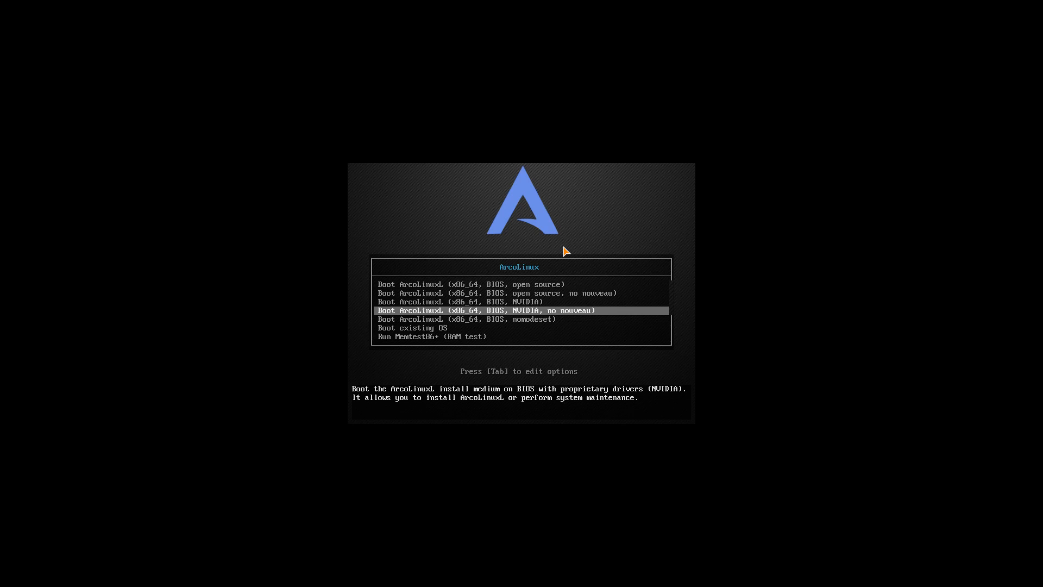
key("Up")
key("Up")
key("Up")
key("Down")
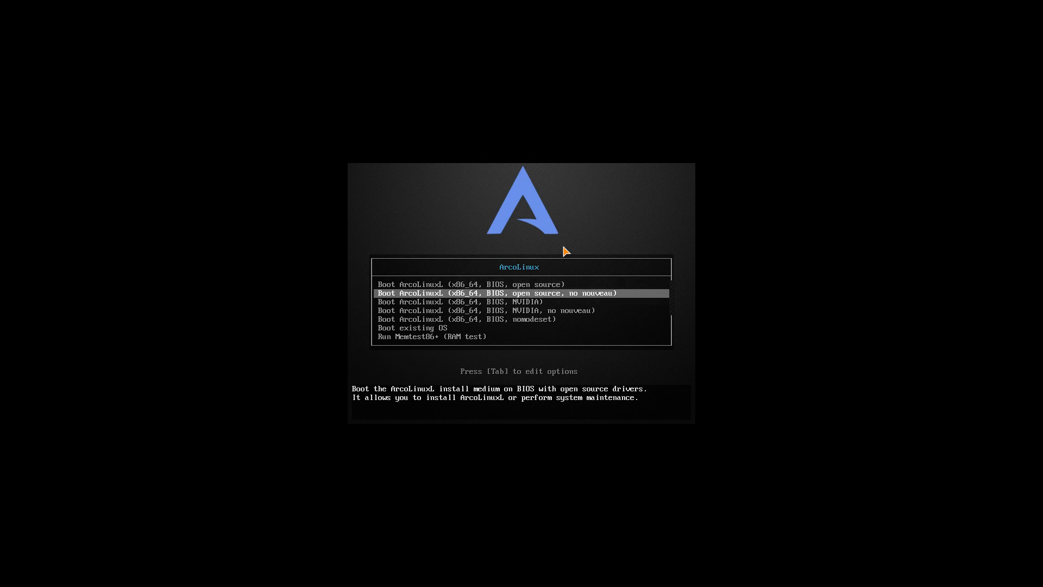
key("Up")
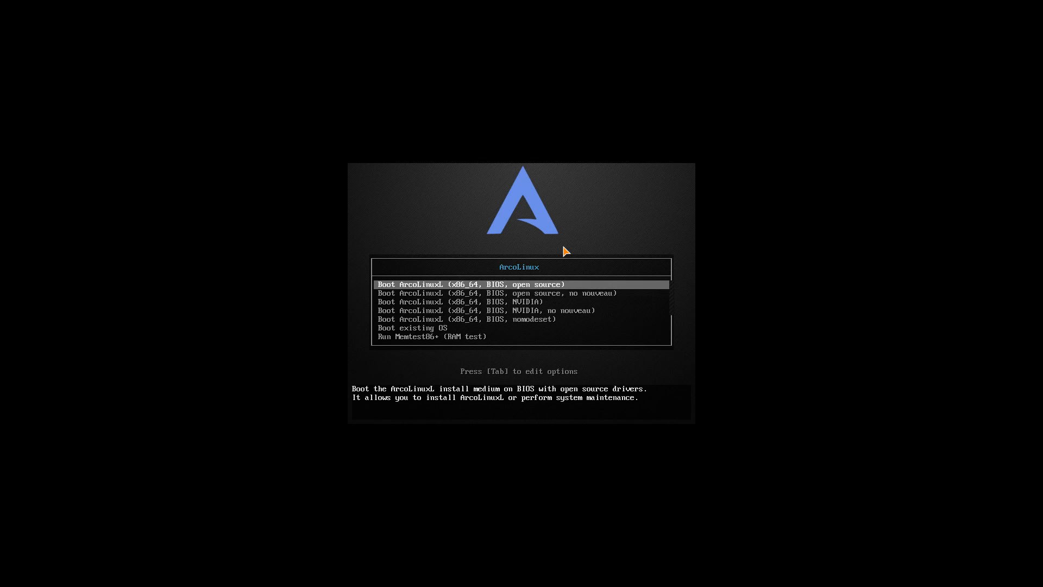
key("Down")
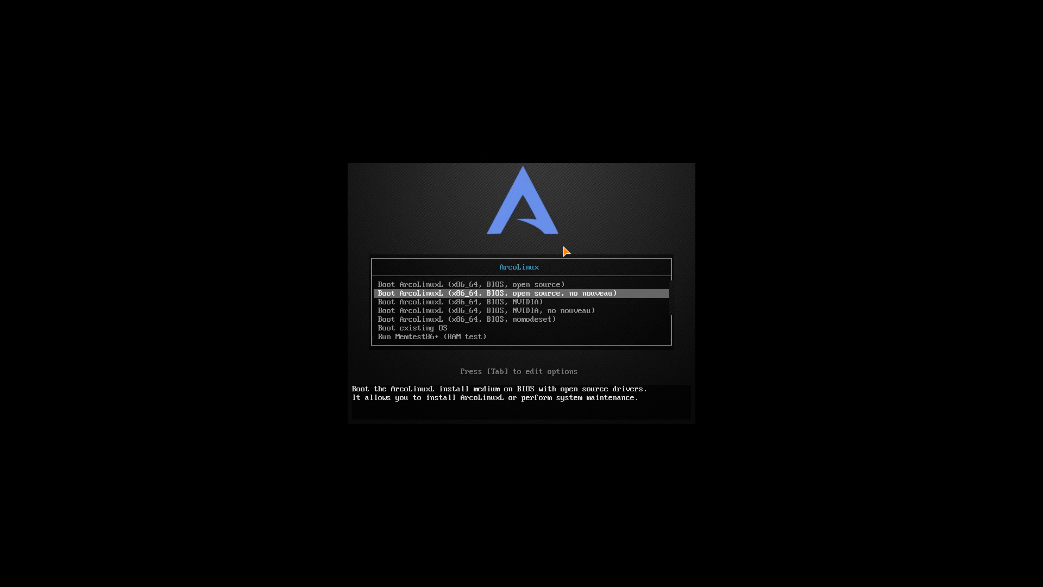
key("Down")
key("Down")
key("Up")
key("Down")
key("Up")
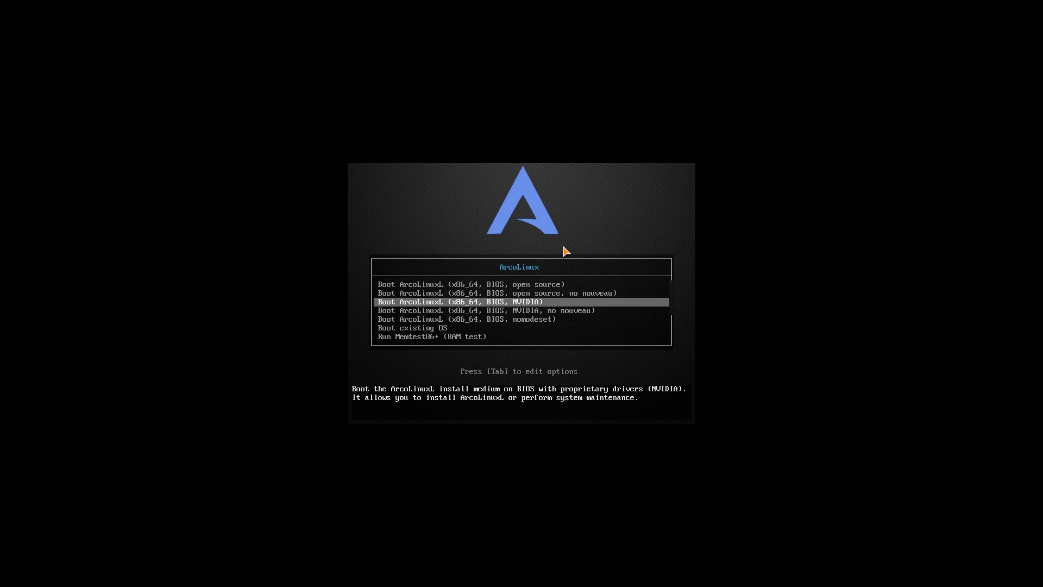
key("Down")
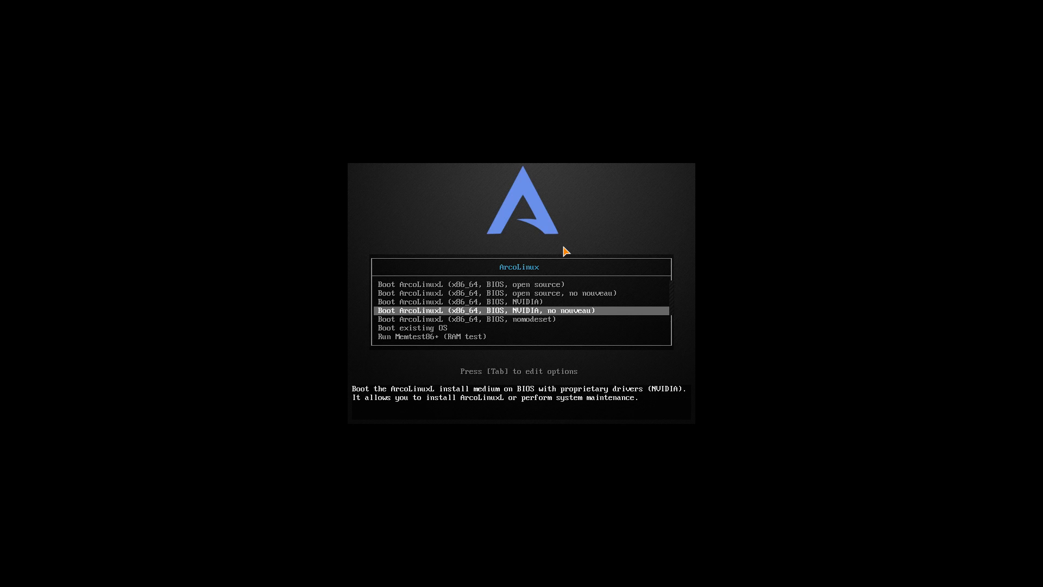
key("Up")
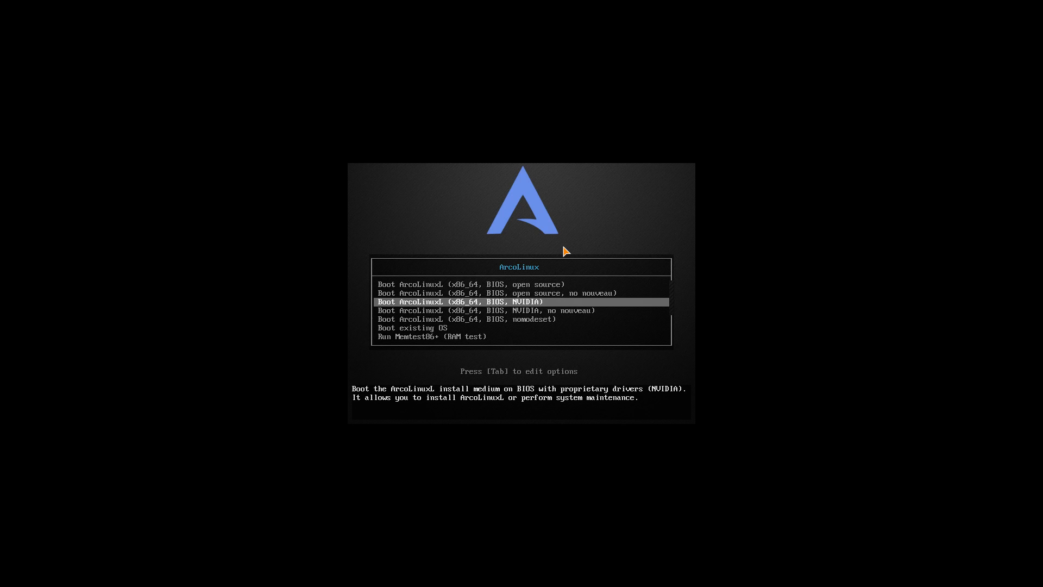
key("Up")
key("Up")
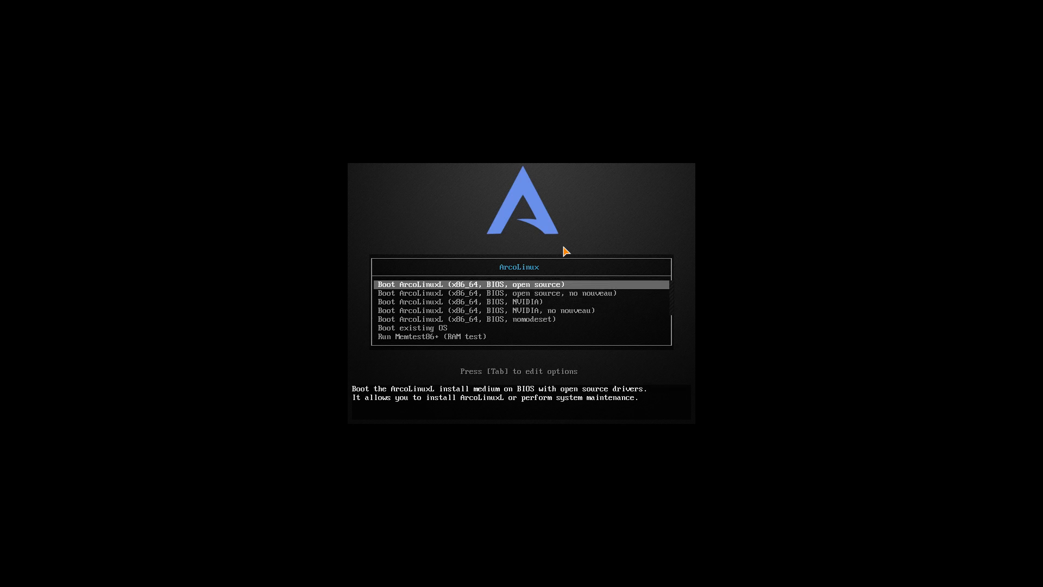
key("Down")
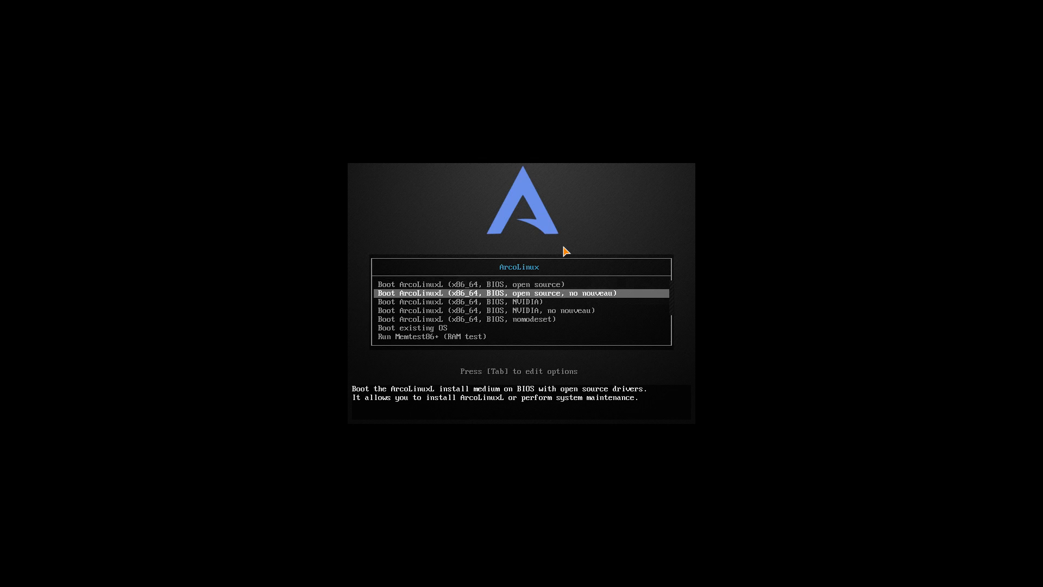
key("Down")
key("Down")
key("Down")
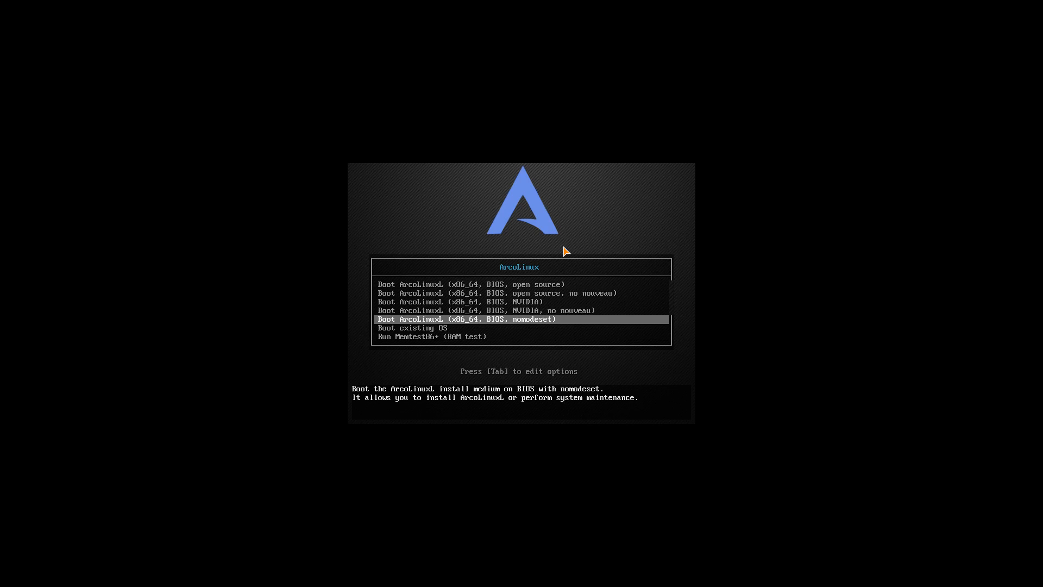
key("Up")
key("Up")
key("Up")
key("Up")
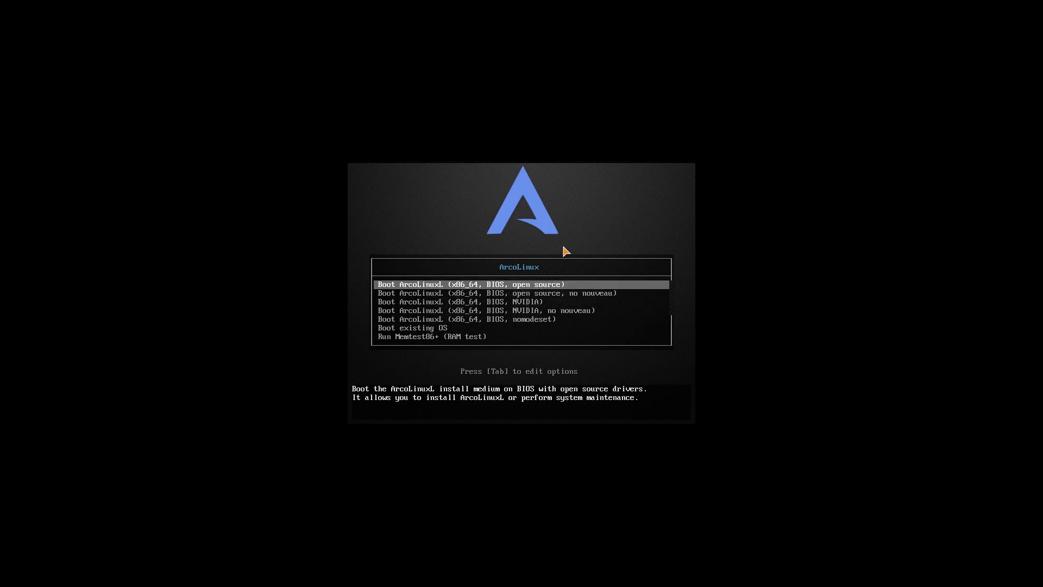
key("Down")
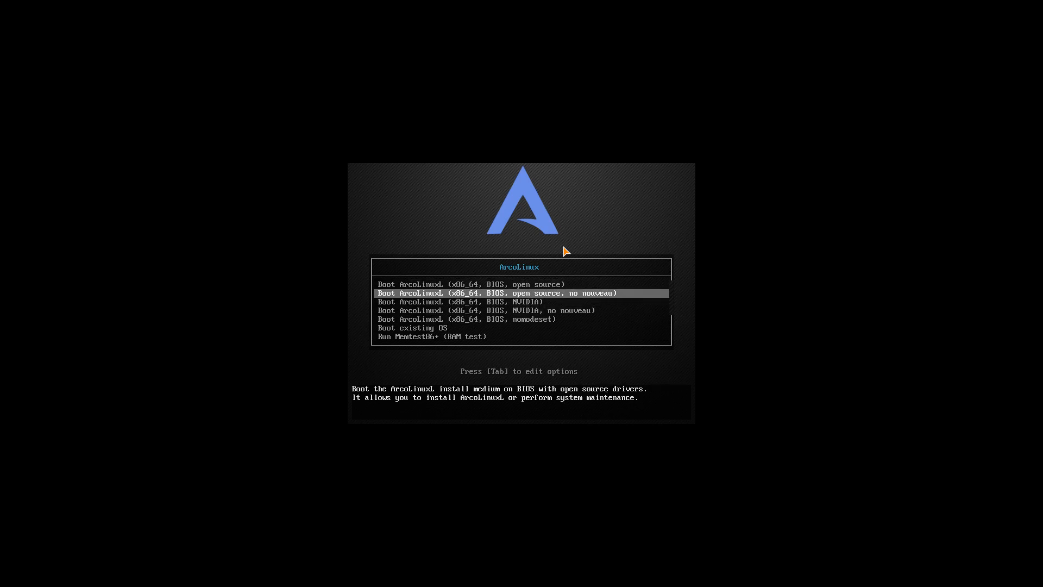
key("Down")
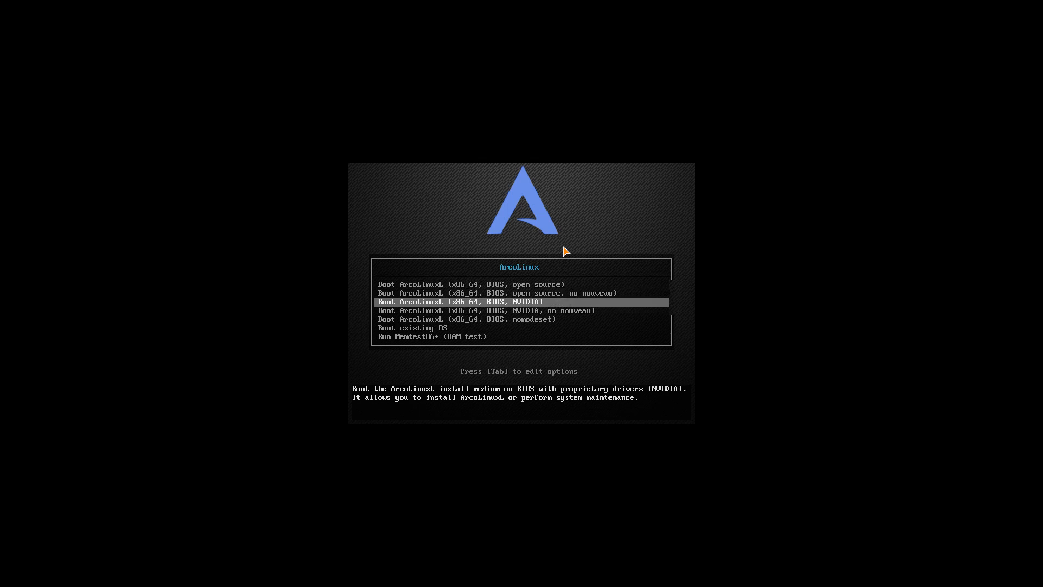
key("Down")
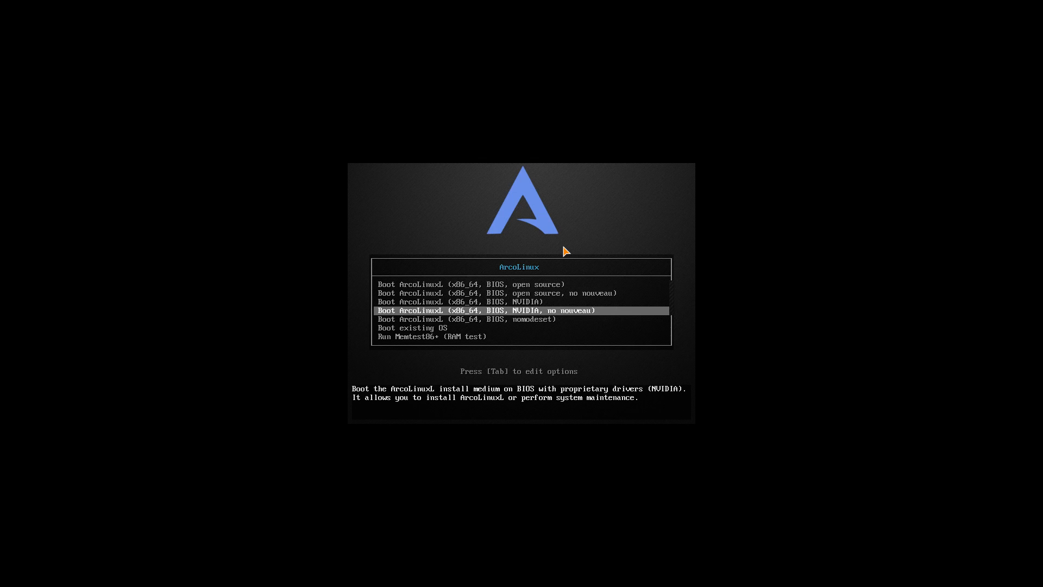
key("Up")
key("Up")
key("Up")
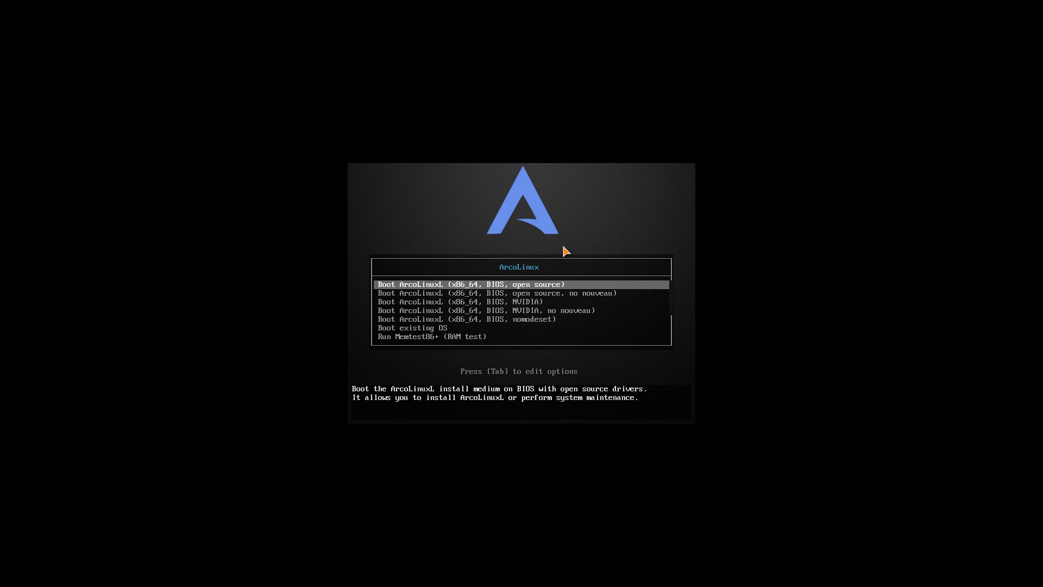
key("Down")
key("Down")
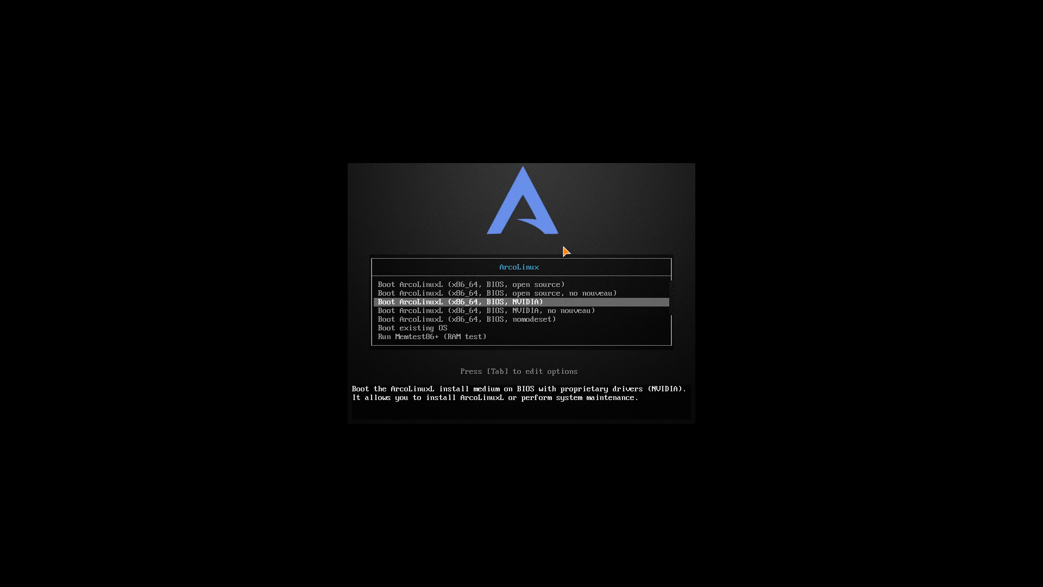
- Boot the ArcoLinuxL live system using the BIOS open source driver entry
key("Up")
key("Up")
key("Return")
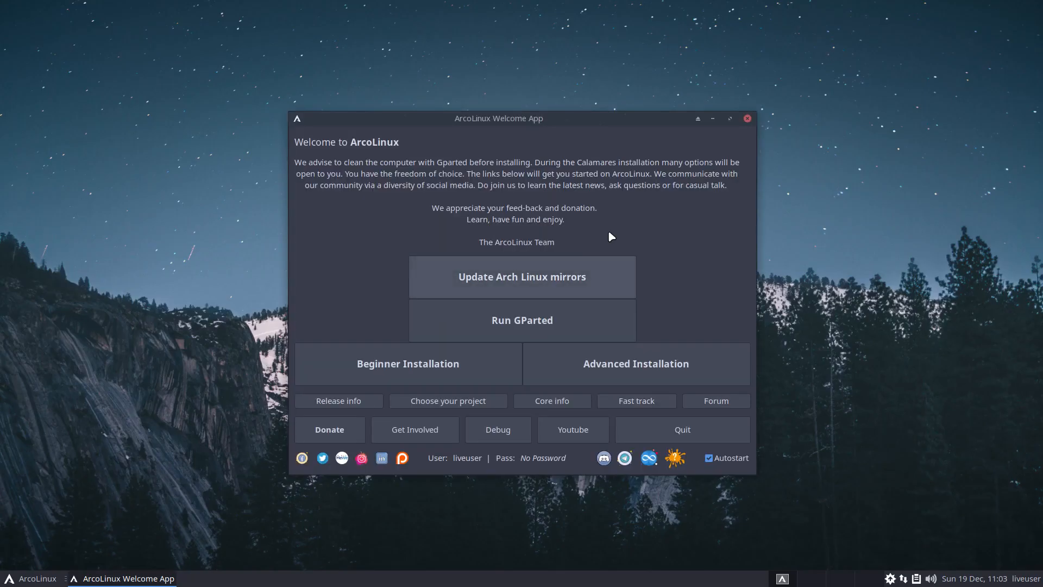
- Start the beginner installation in American English with the default location and select the Belgian keyboard layout
left_click(437, 376)
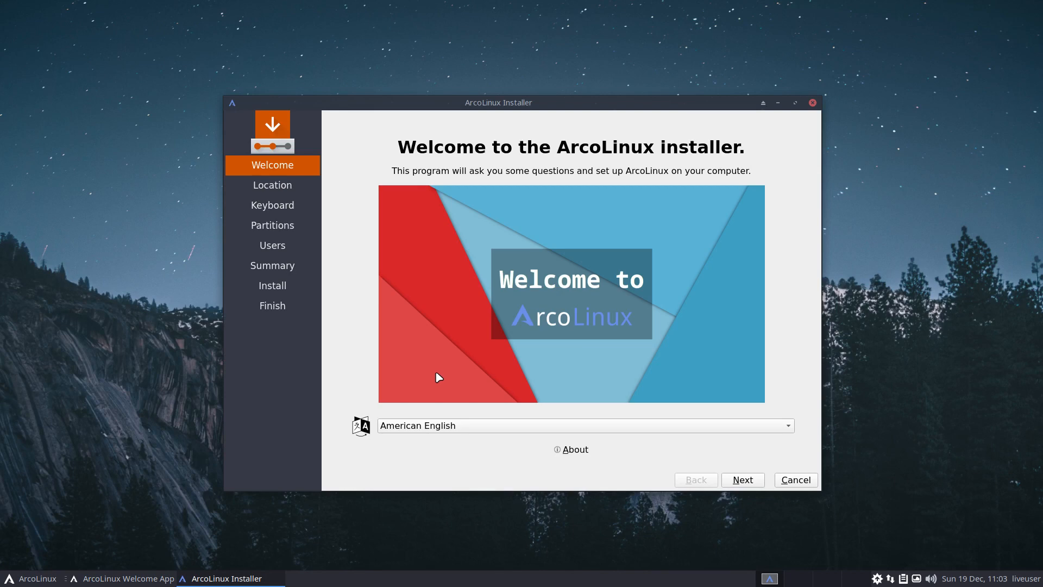
left_click(743, 480)
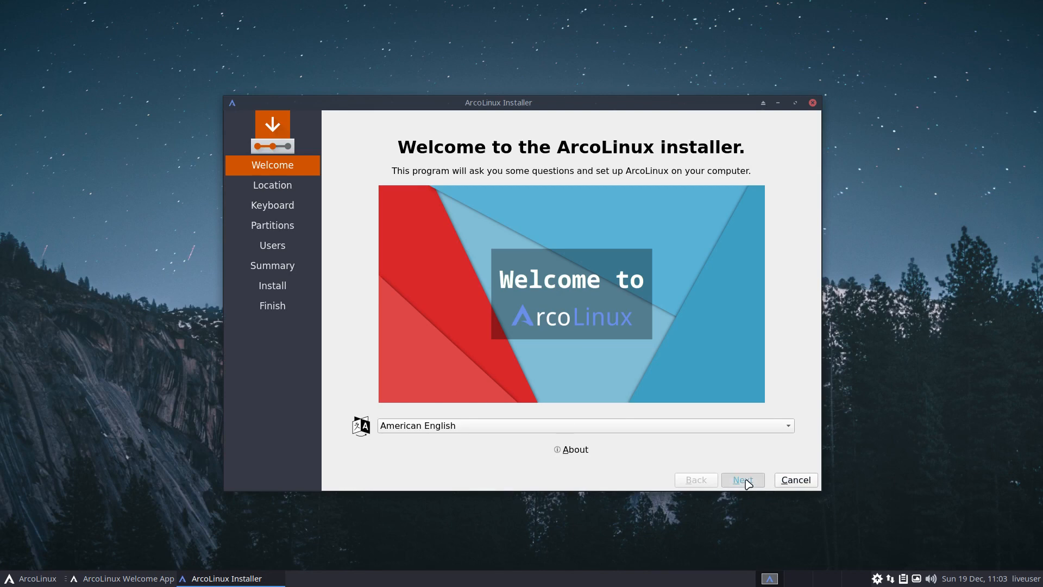
left_click(746, 481)
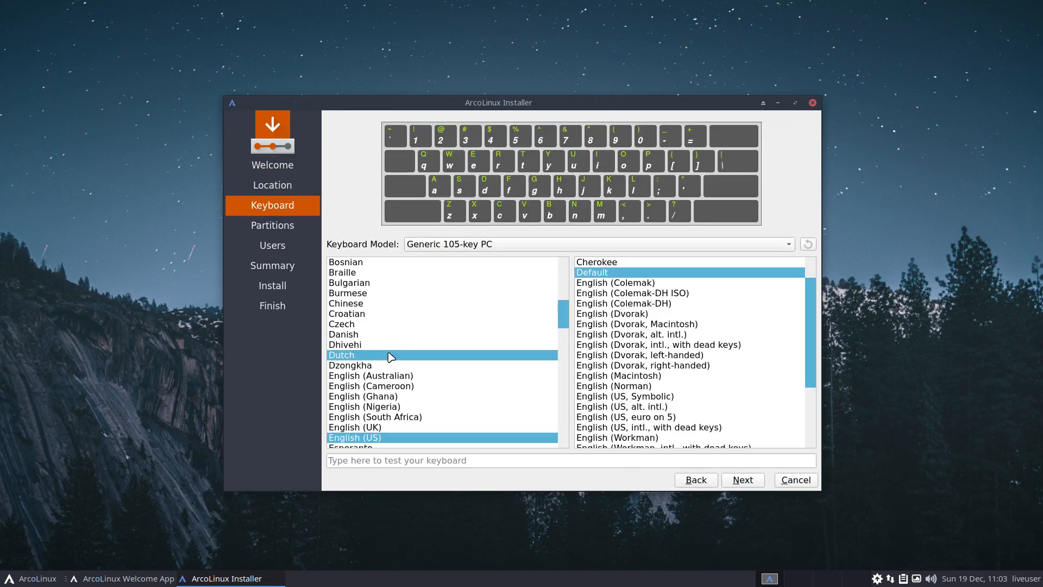
scroll(360, 272, "up", 1)
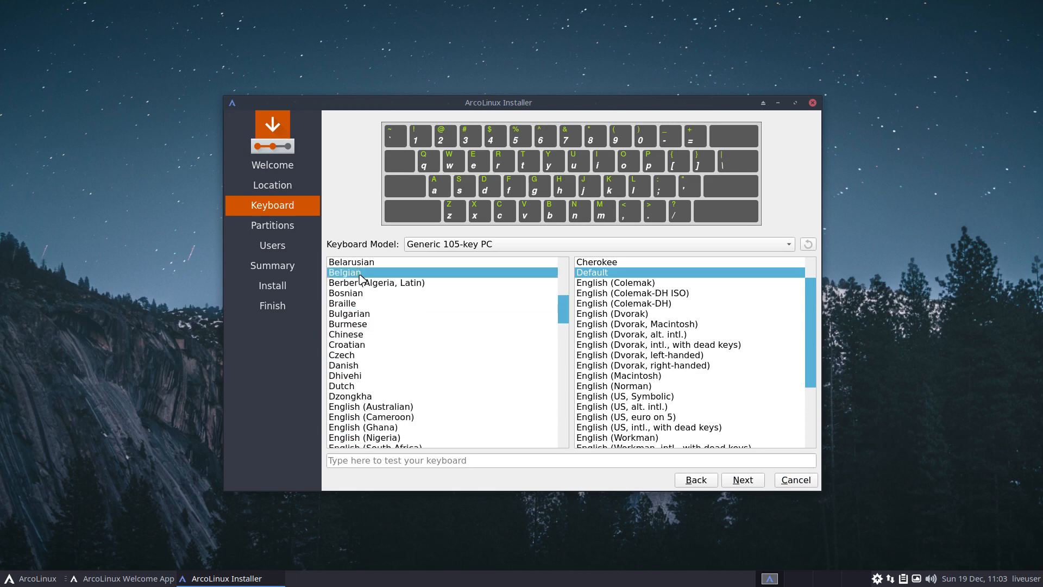
left_click(361, 273)
left_click(741, 480)
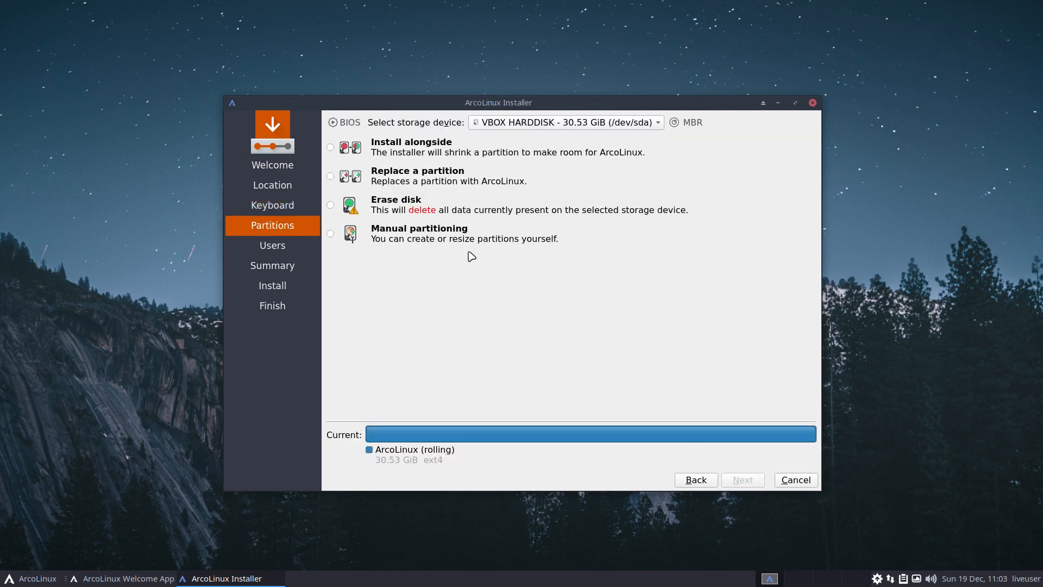
- Choose Erase disk for partitioning, continue to the user setup and cancel the installation
left_click(423, 211)
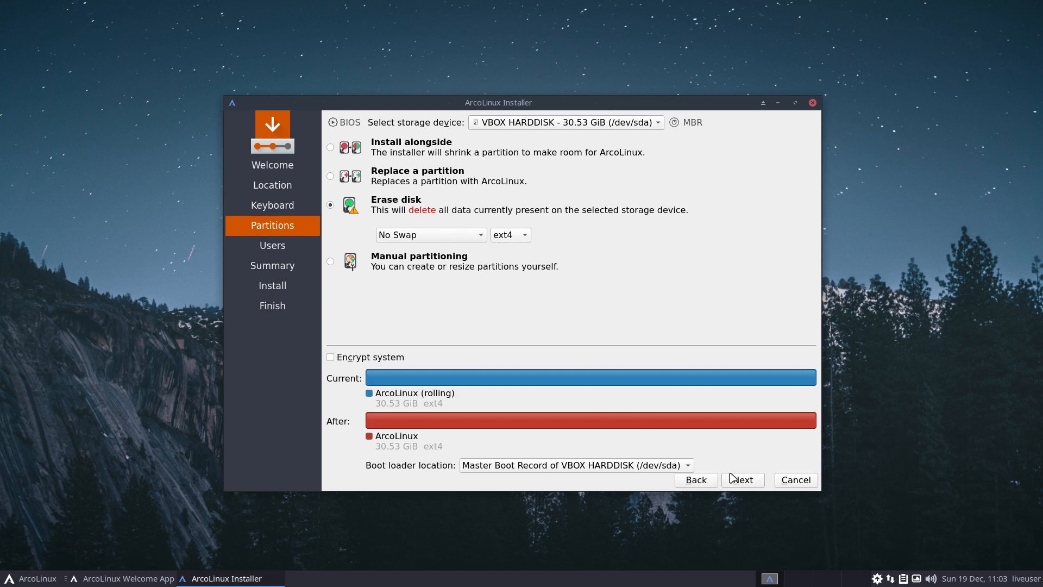
left_click(749, 478)
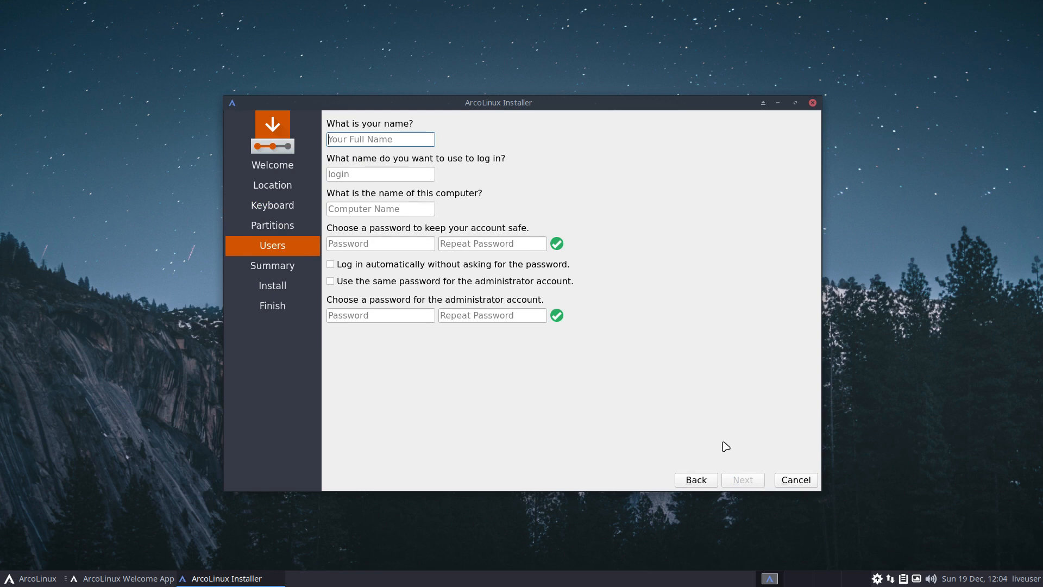
left_click(785, 482)
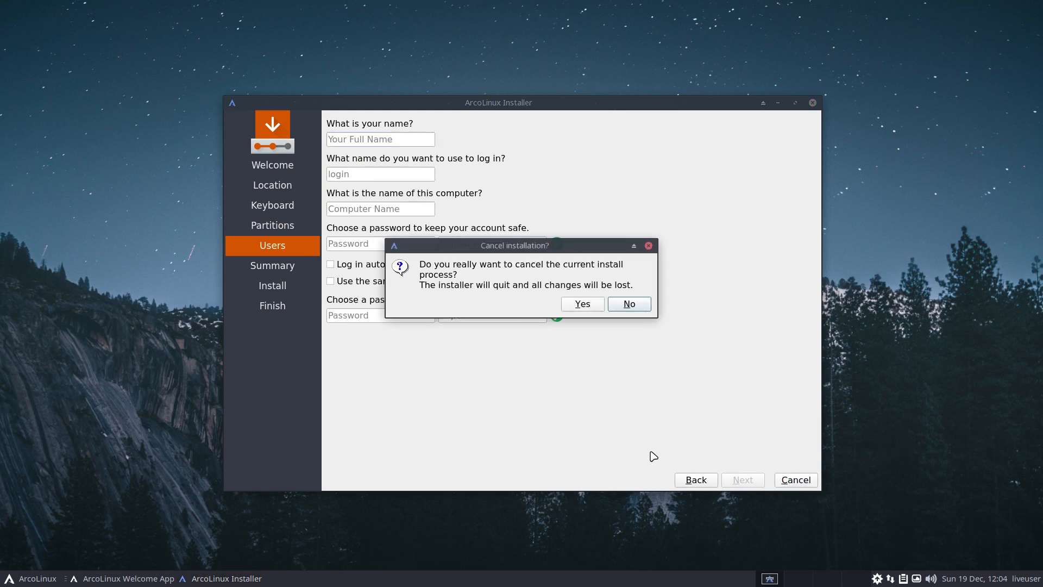
left_click(581, 302)
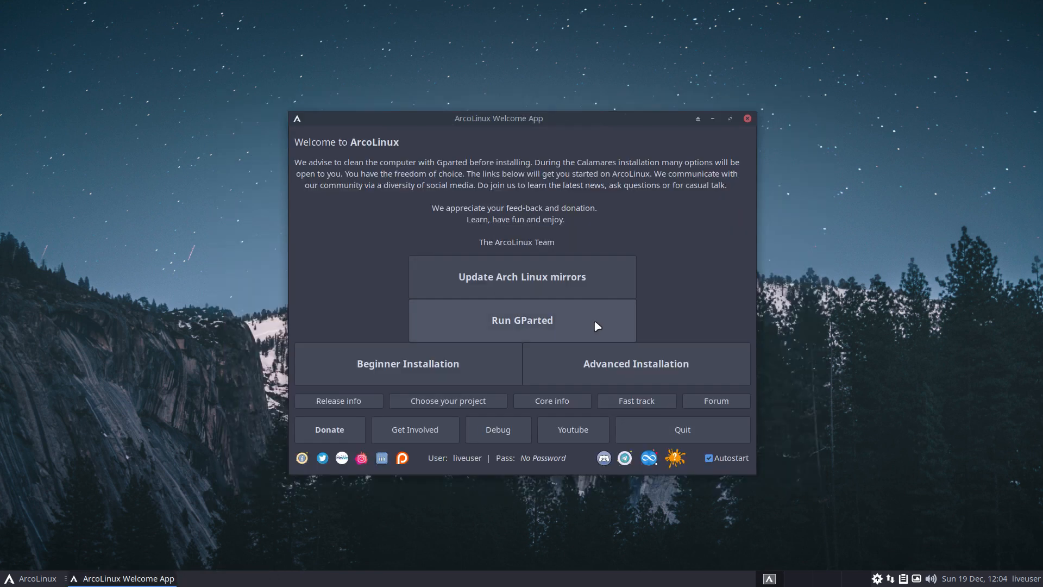
- Start the advanced installation and review its kernel and graphics driver options without selecting any
left_click(624, 364)
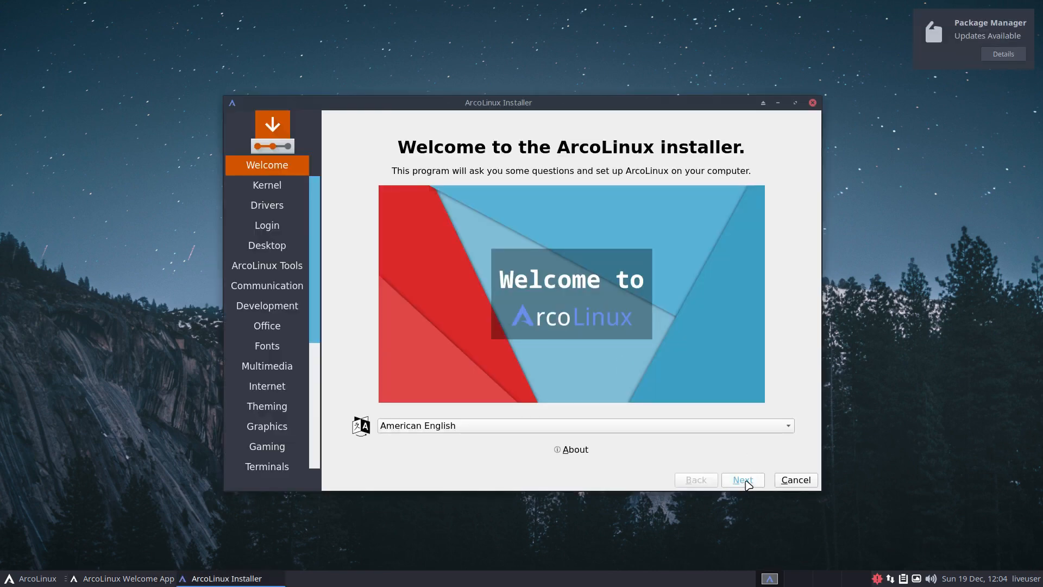
left_click(743, 480)
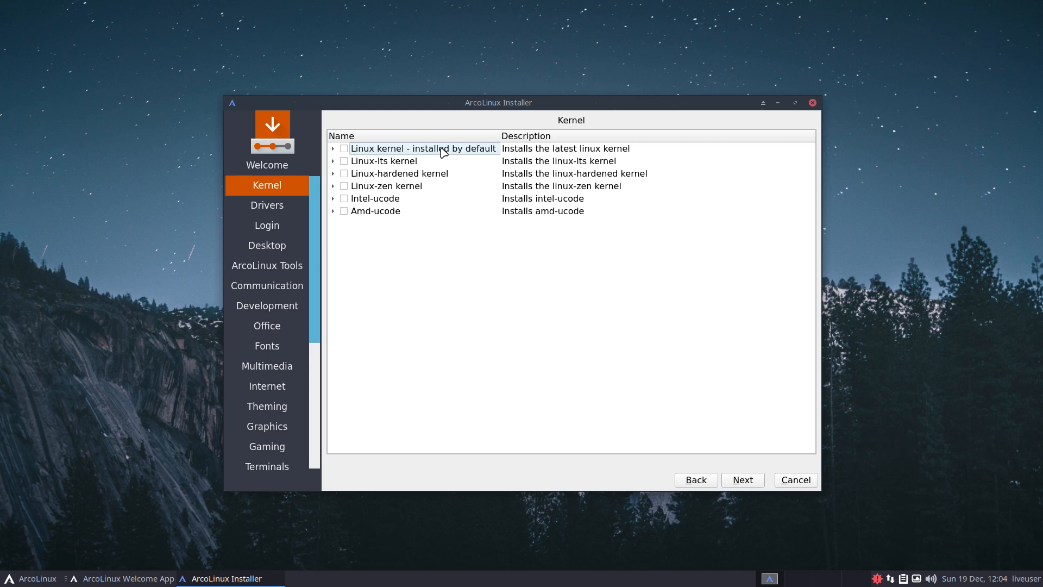
left_click(742, 480)
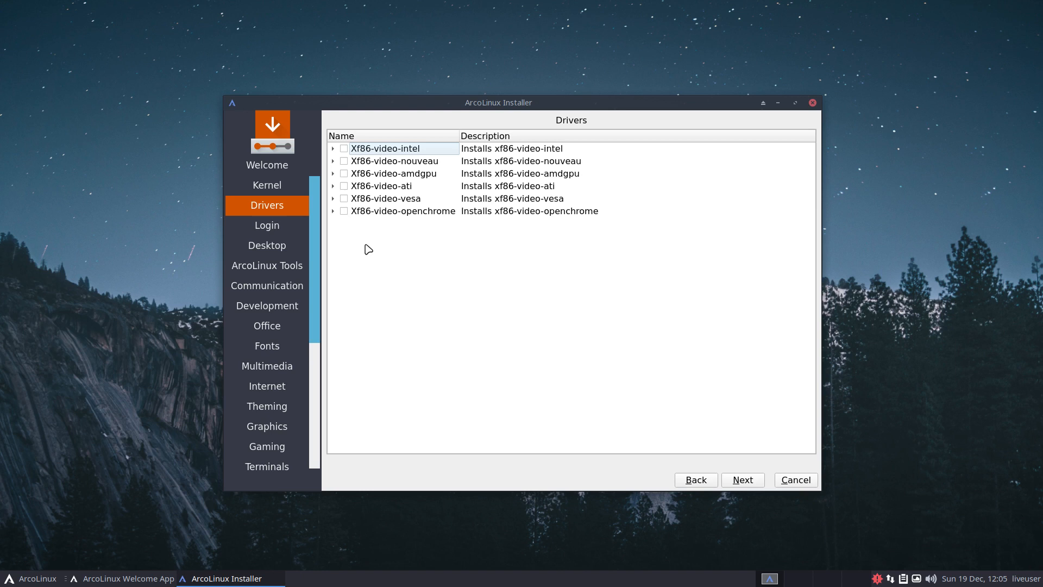
left_click(737, 480)
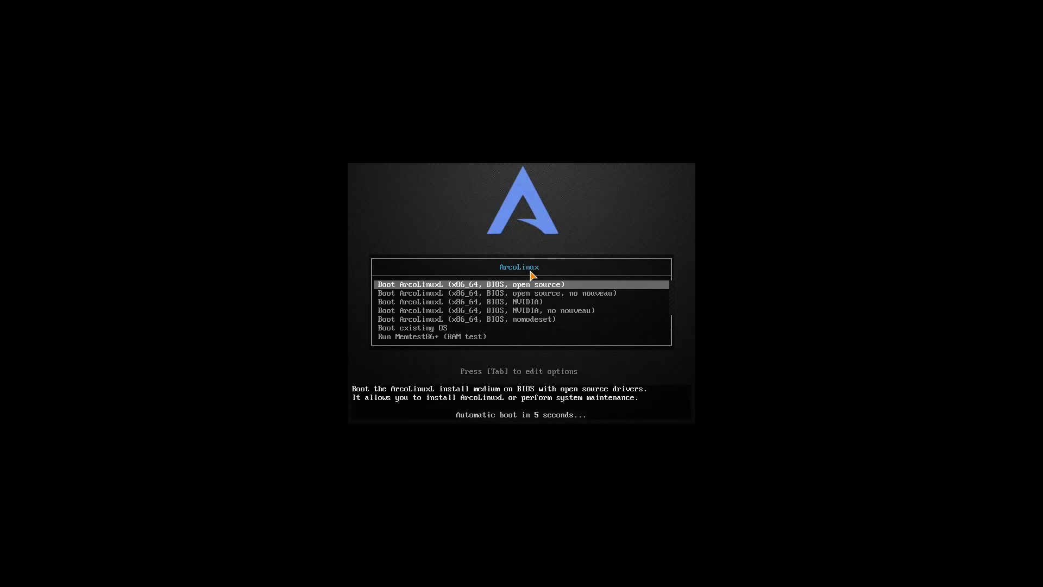
- Boot the ArcoLinuxL live system using the BIOS NVIDIA entry that keeps nouveau available
key("Down")
key("Down")
key("Return")
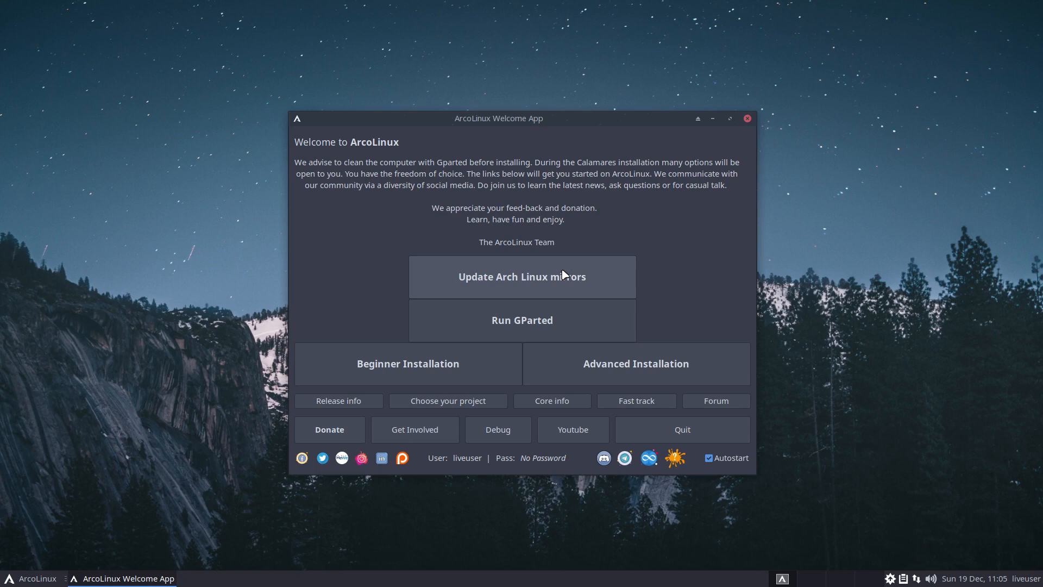
- Start the advanced installation in American English and proceed past the kernel and open source driver options to the Nvidia drivers, selecting nothing
left_click(625, 370)
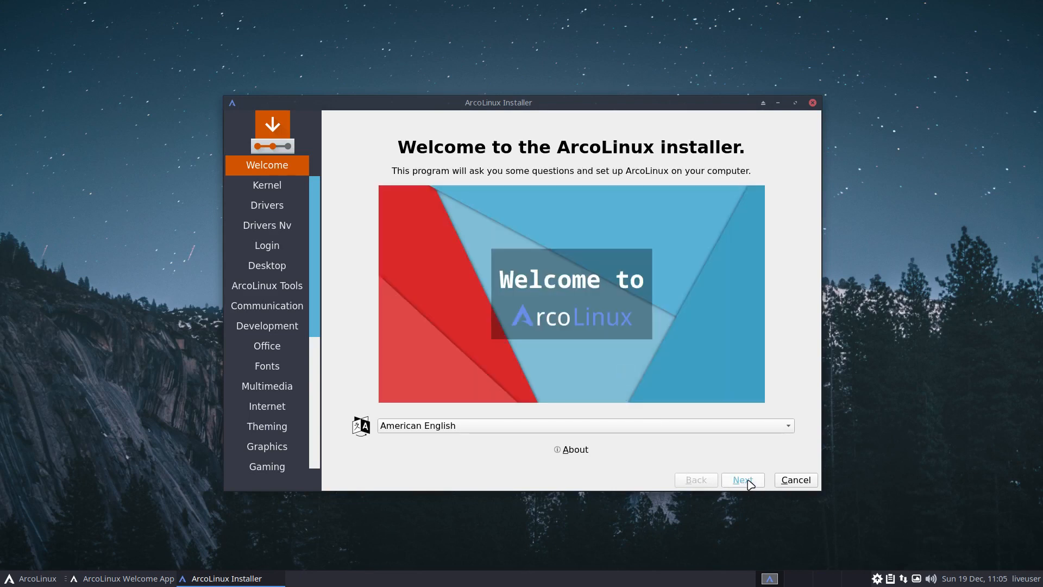
left_click(748, 481)
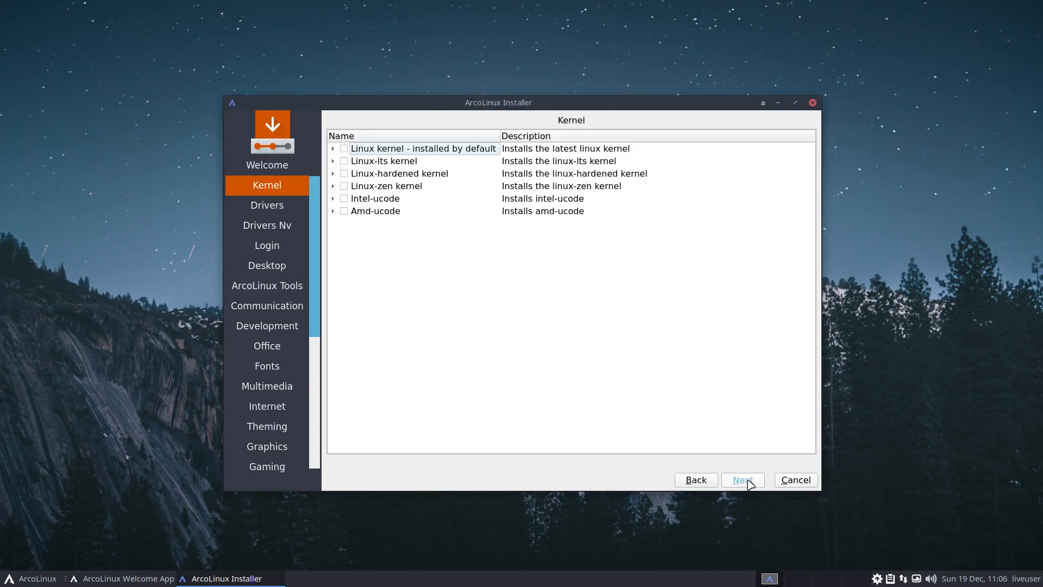
left_click(755, 482)
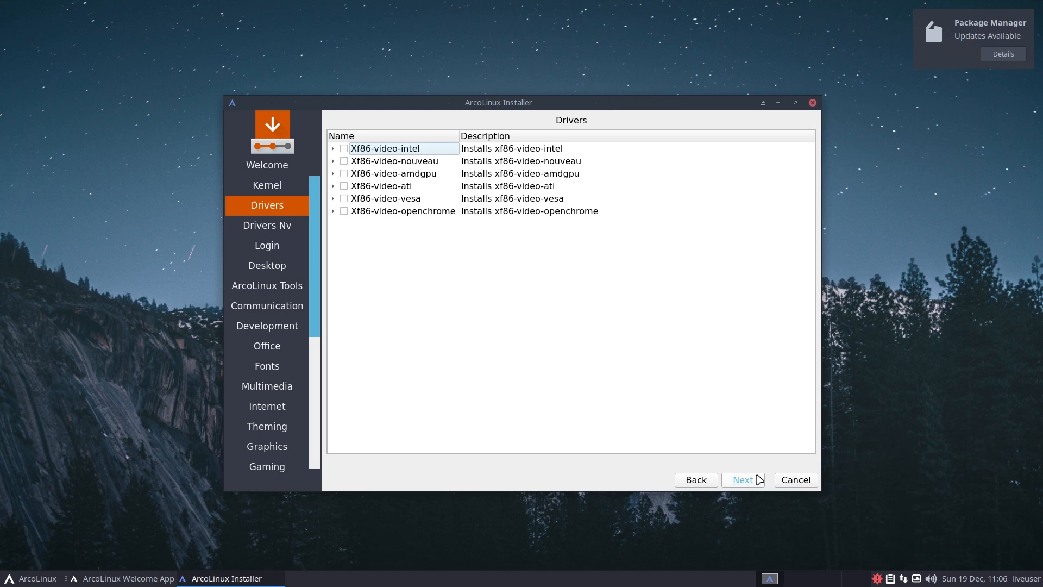
right_click(903, 578)
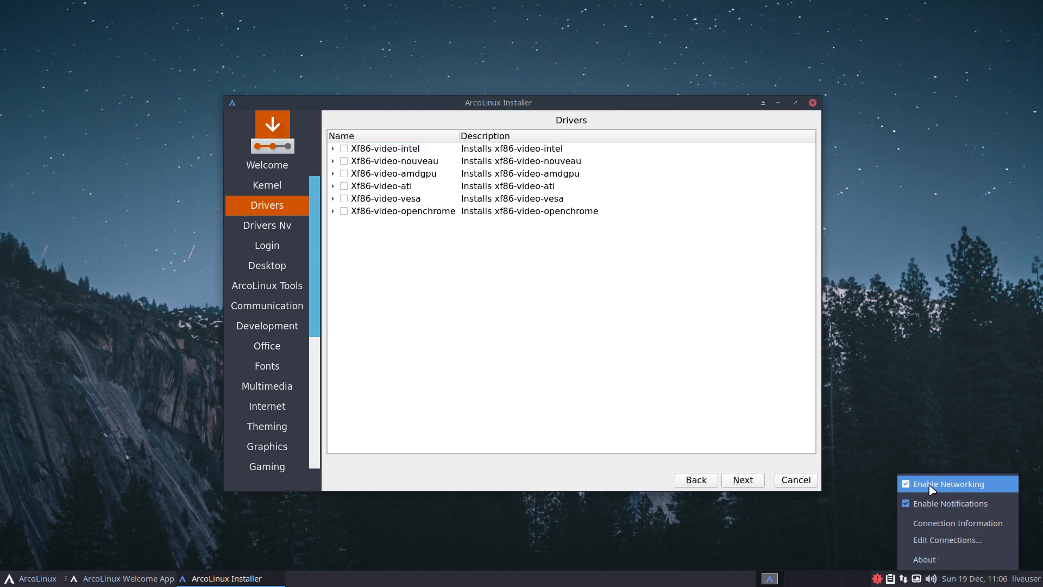
left_click(549, 322)
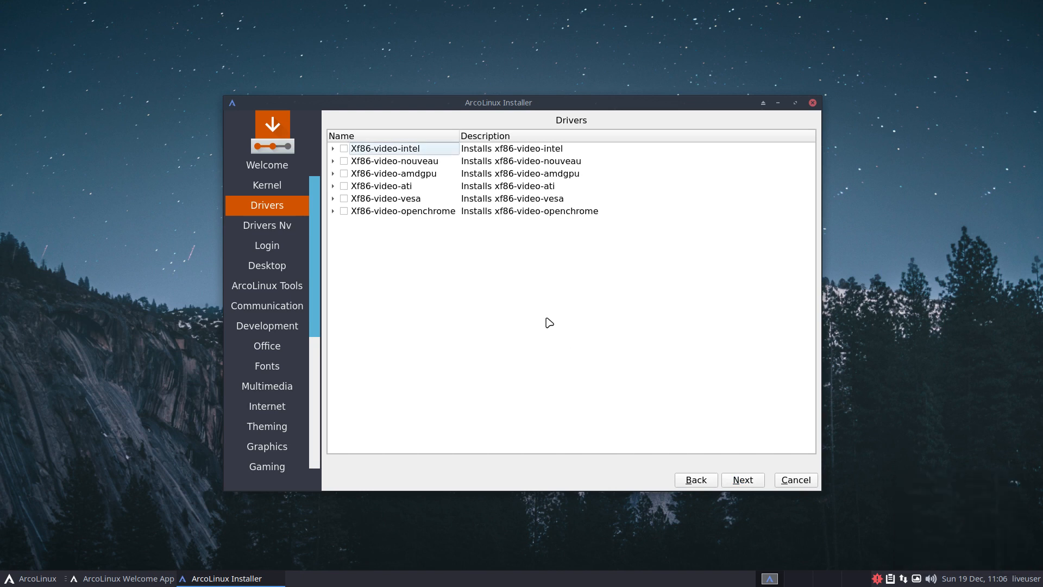
left_click(737, 480)
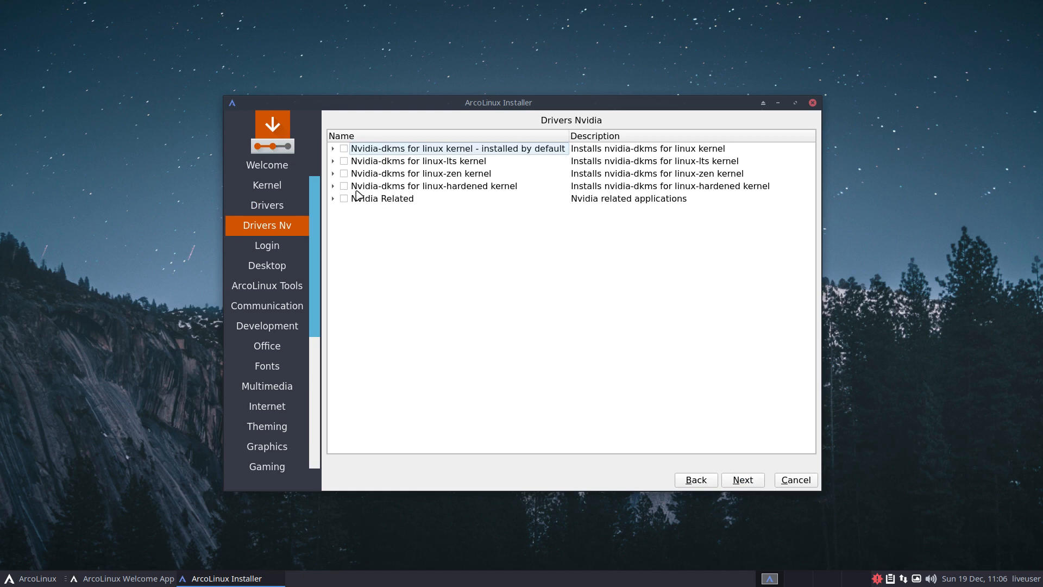
- Examine the packages in the Nvidia-dkms groups for the linux, linux-lts and linux-zen kernels, one group at a time
left_click(332, 151)
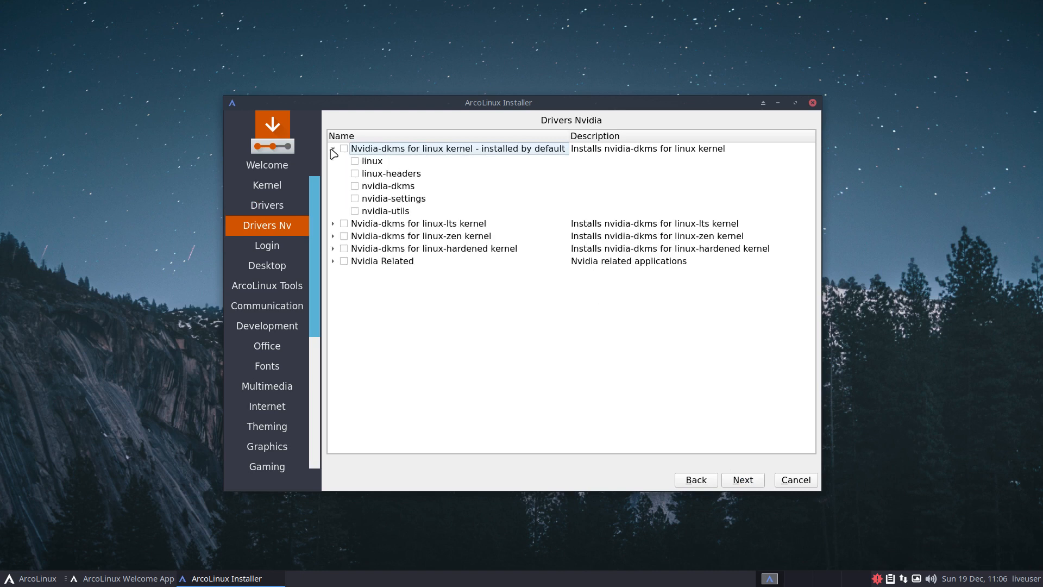
left_click(332, 150)
left_click(332, 162)
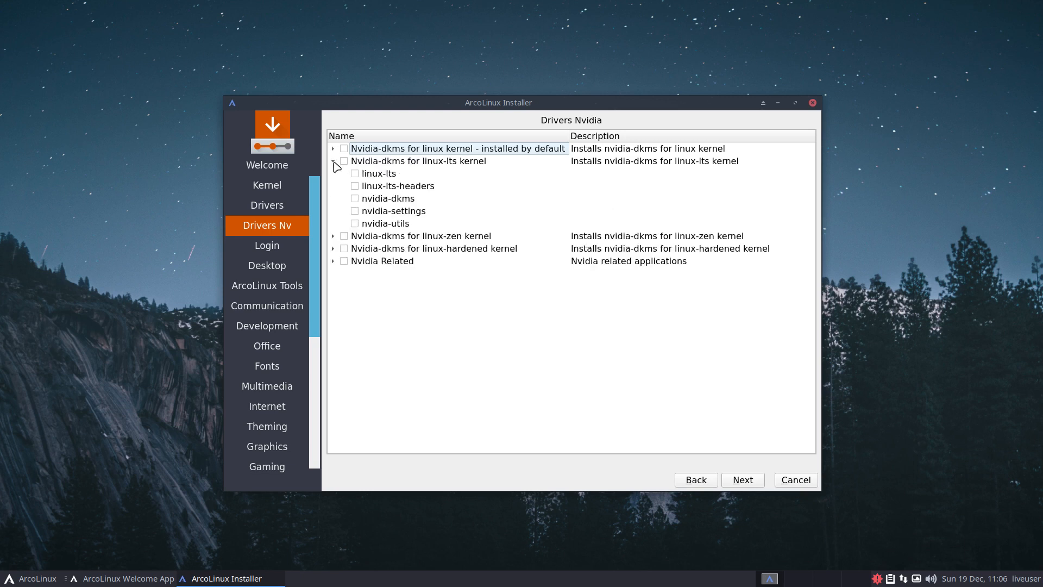
left_click(333, 161)
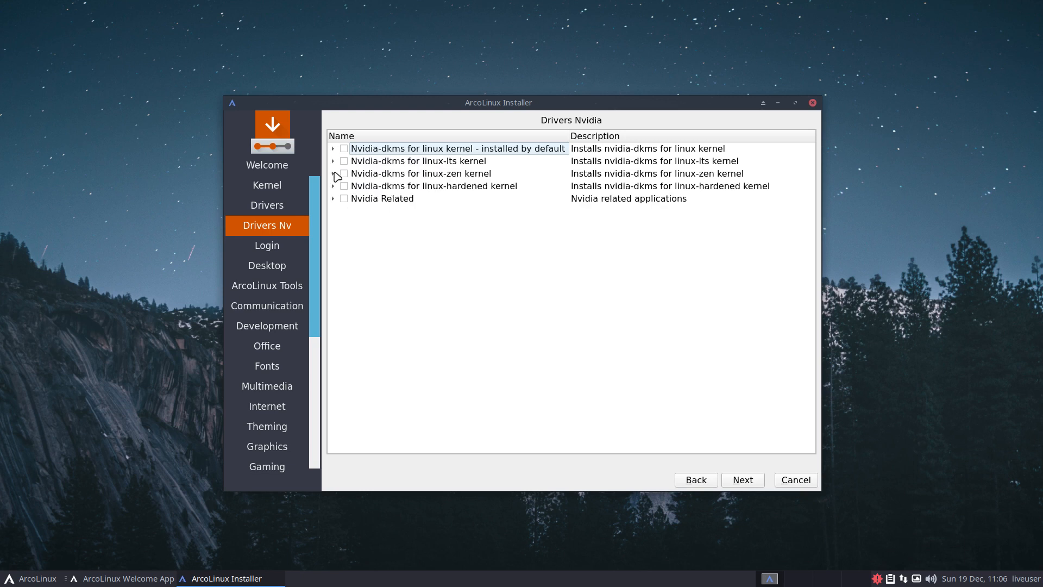
left_click(332, 174)
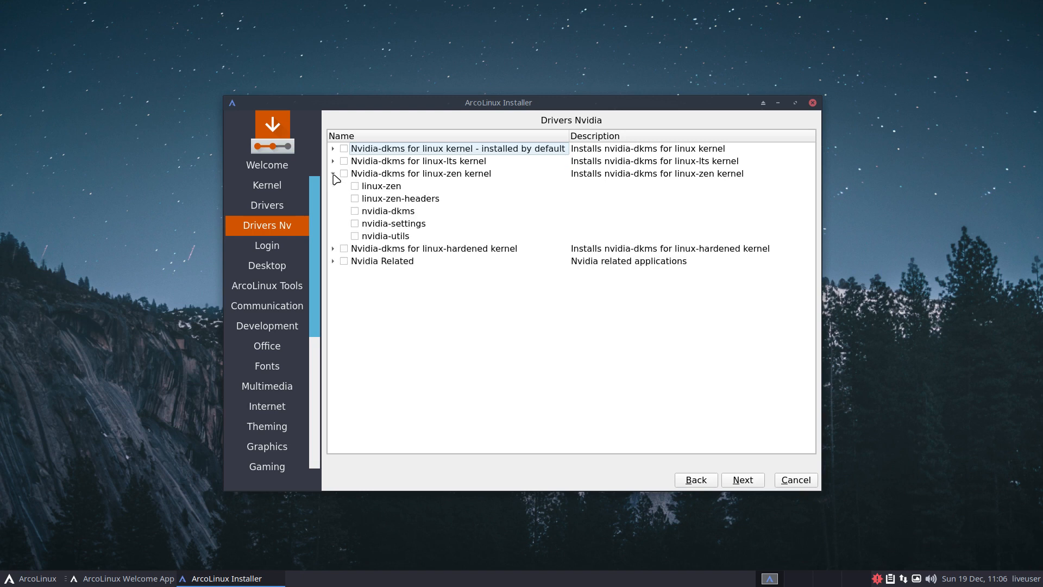
left_click(333, 173)
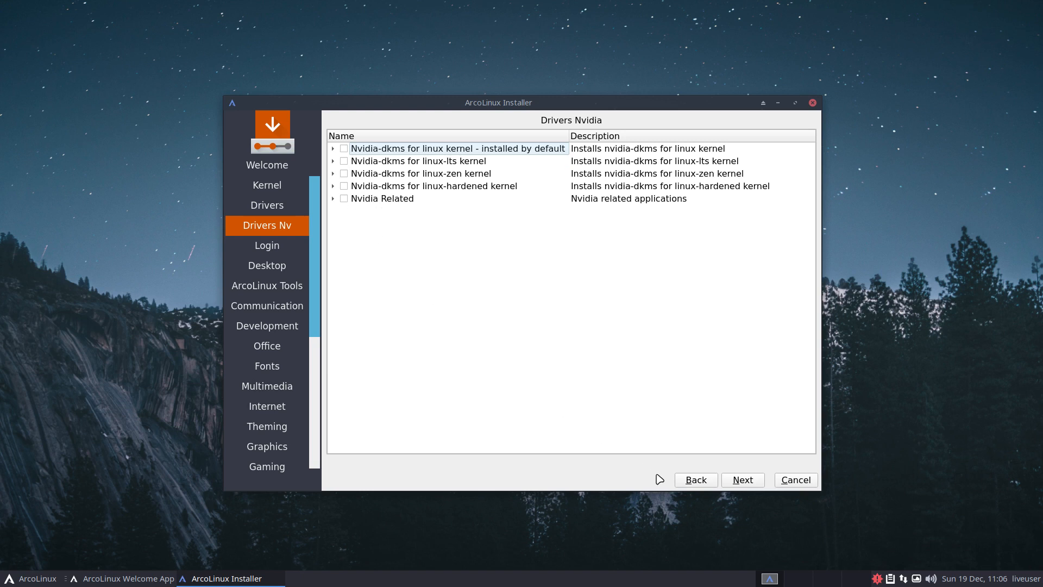
- Go back to the kernel options, expand the Linux-lts kernel group to check its packages, and return to the Nvidia drivers
left_click(688, 480)
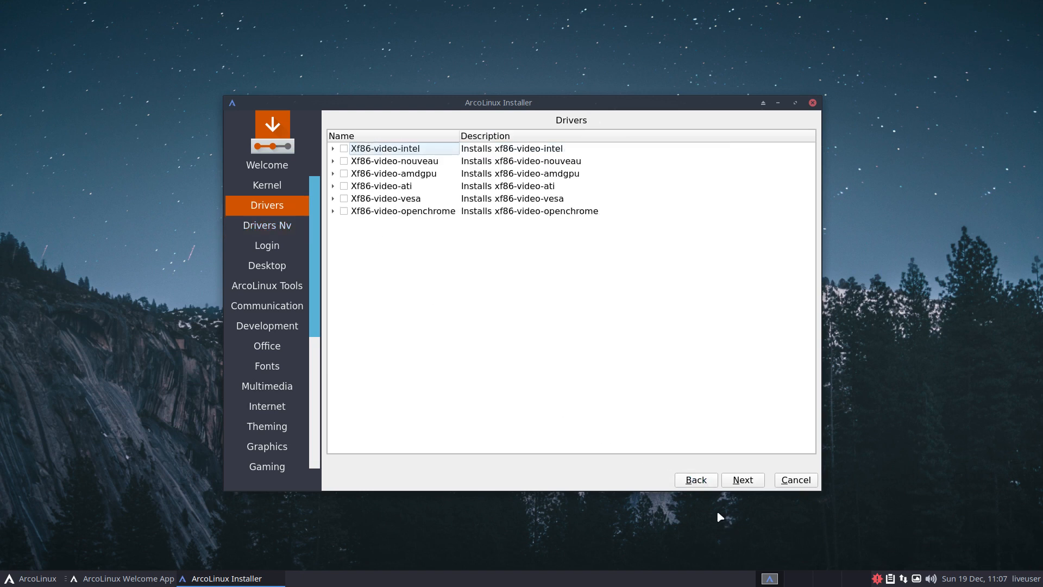
left_click(702, 484)
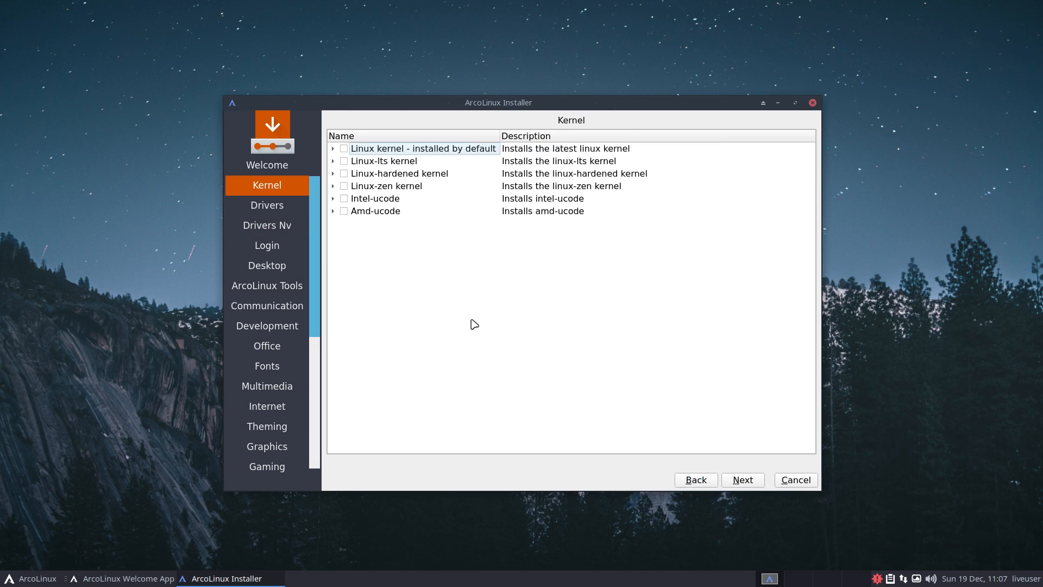
left_click(333, 161)
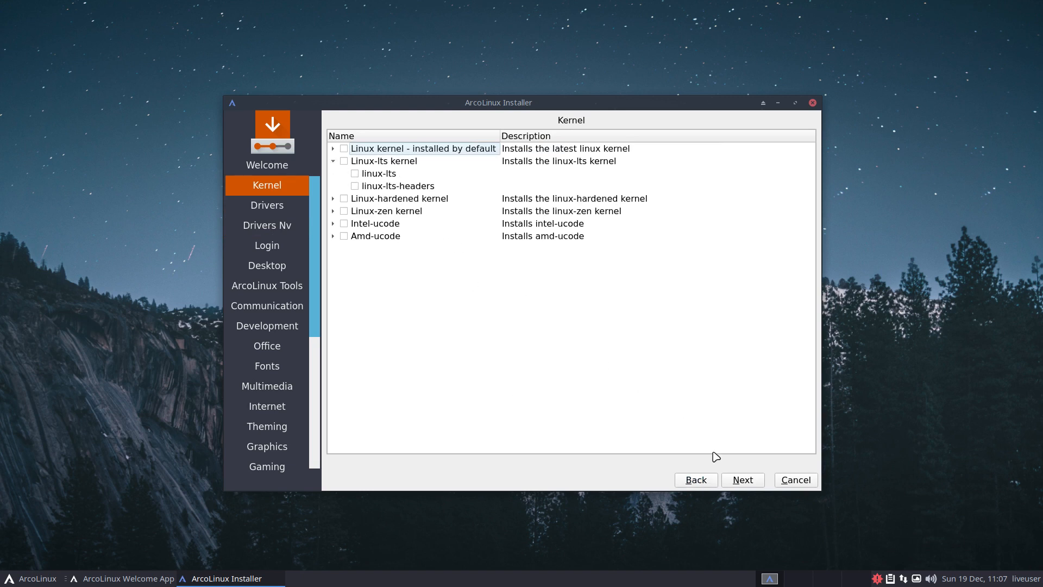
left_click(741, 483)
left_click(742, 481)
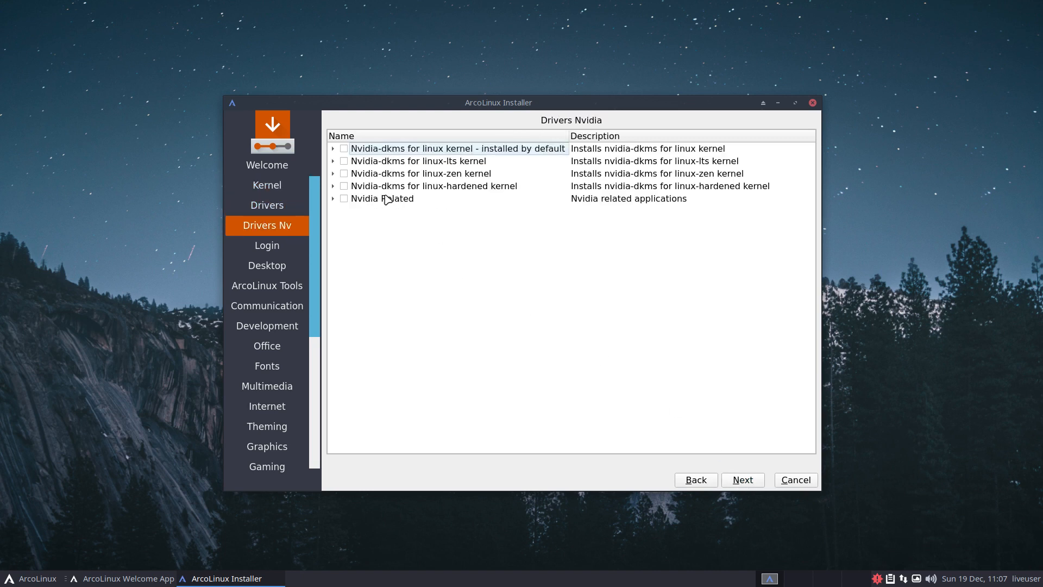
- Examine the packages in the Nvidia-dkms group for the linux-hardened kernel and in the Nvidia Related group
left_click(333, 185)
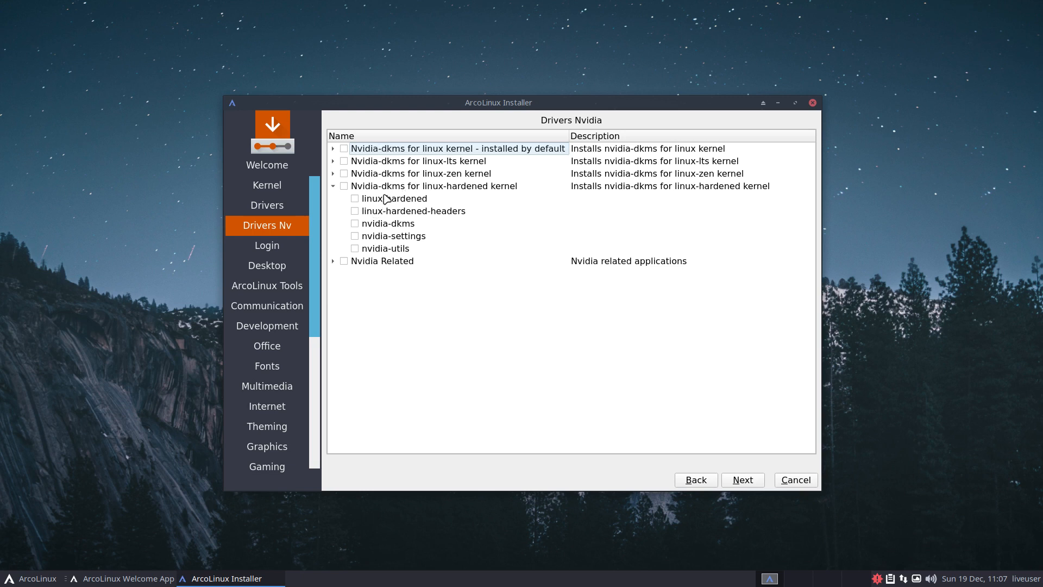
left_click(332, 186)
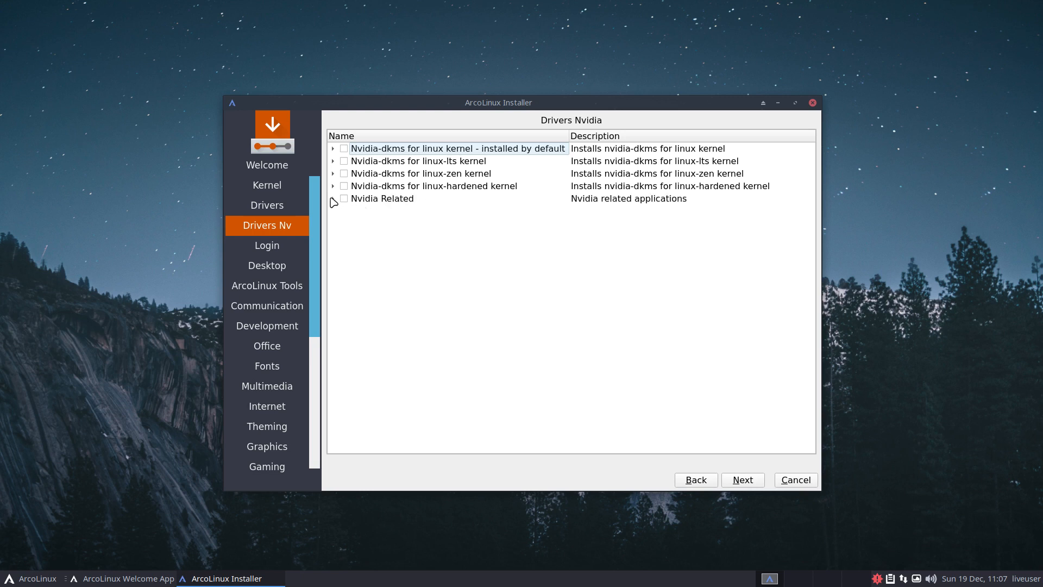
left_click(333, 198)
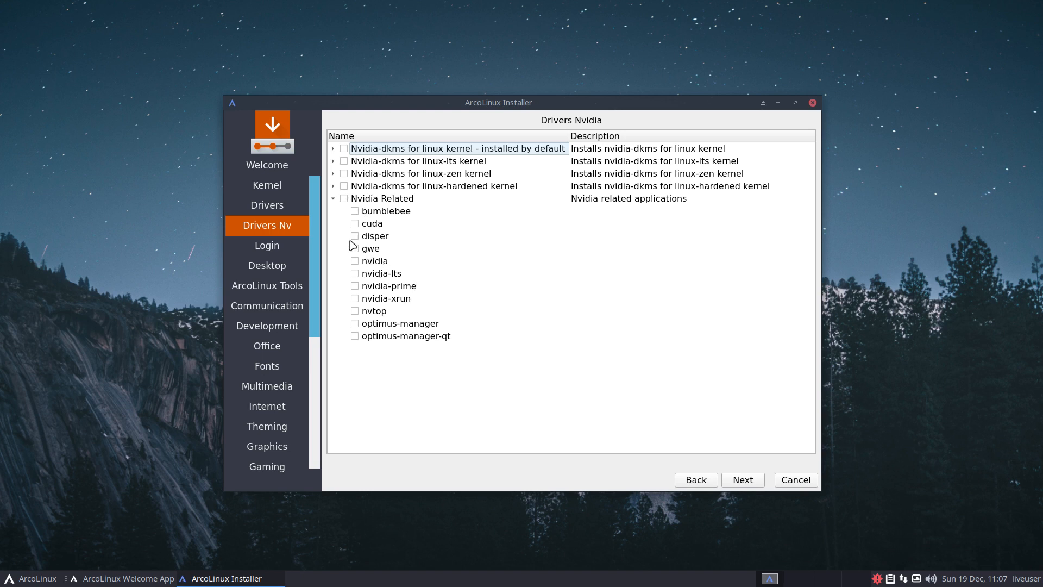
left_click(333, 199)
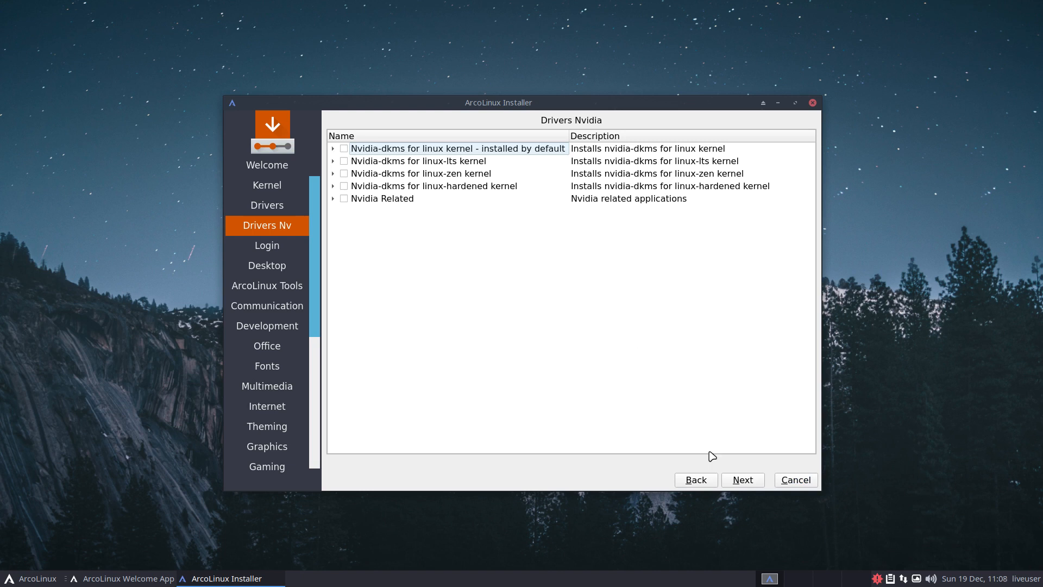
- Go back to the installer's welcome page and walk forward again through the kernel and driver pages to the Nvidia drivers
left_click(705, 481)
left_click(705, 481)
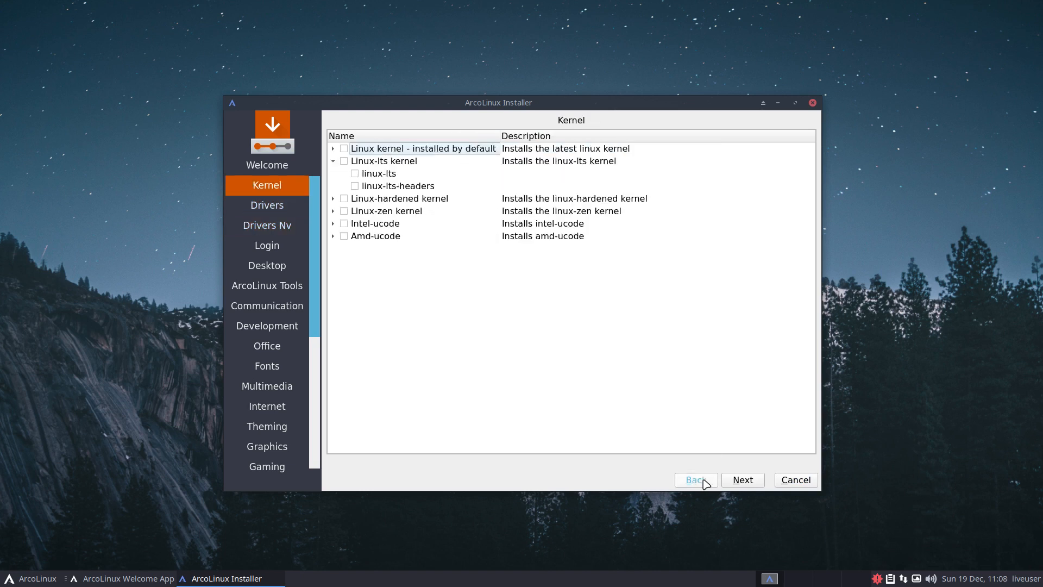
left_click(704, 482)
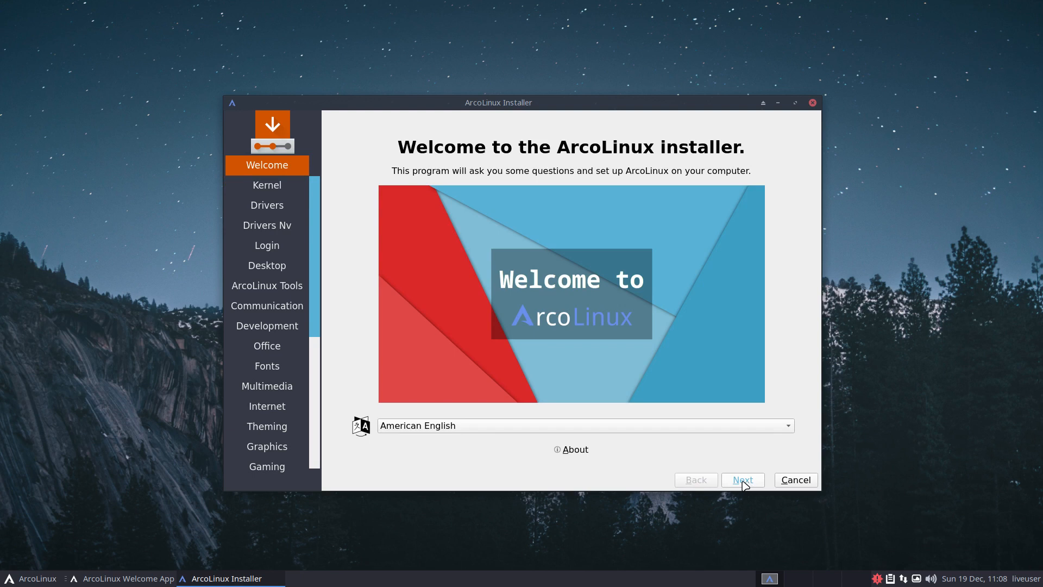
left_click(743, 480)
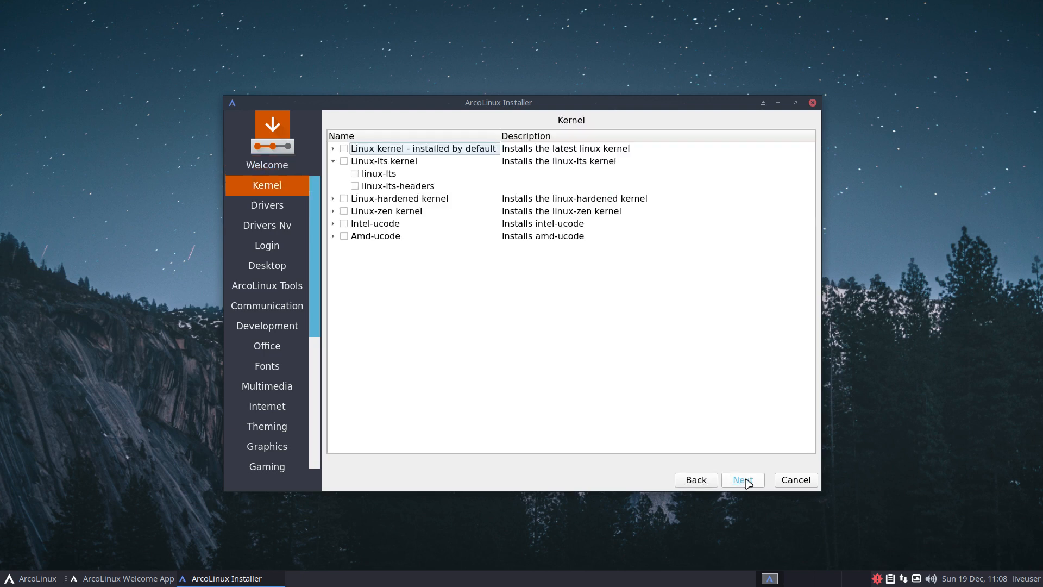
left_click(743, 480)
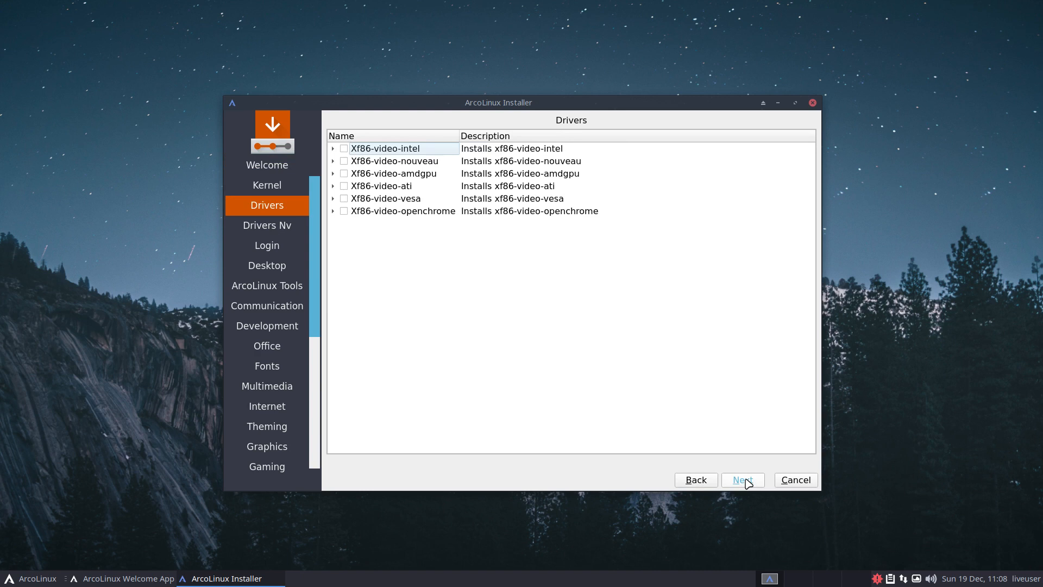
left_click(743, 480)
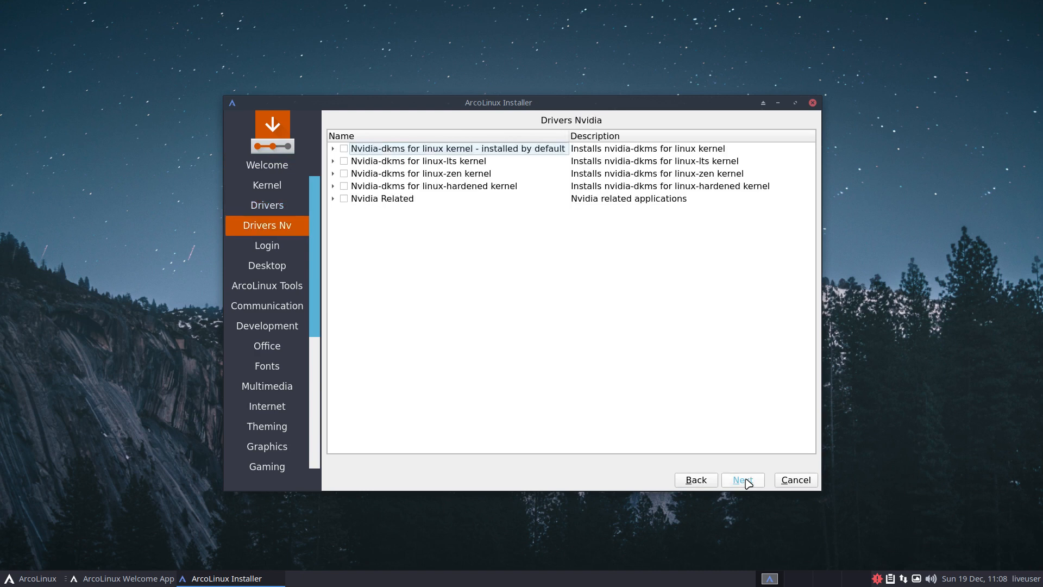
- Proceed to the login manager options and examine the packages offered for Ly and Sddm without selecting any
left_click(743, 480)
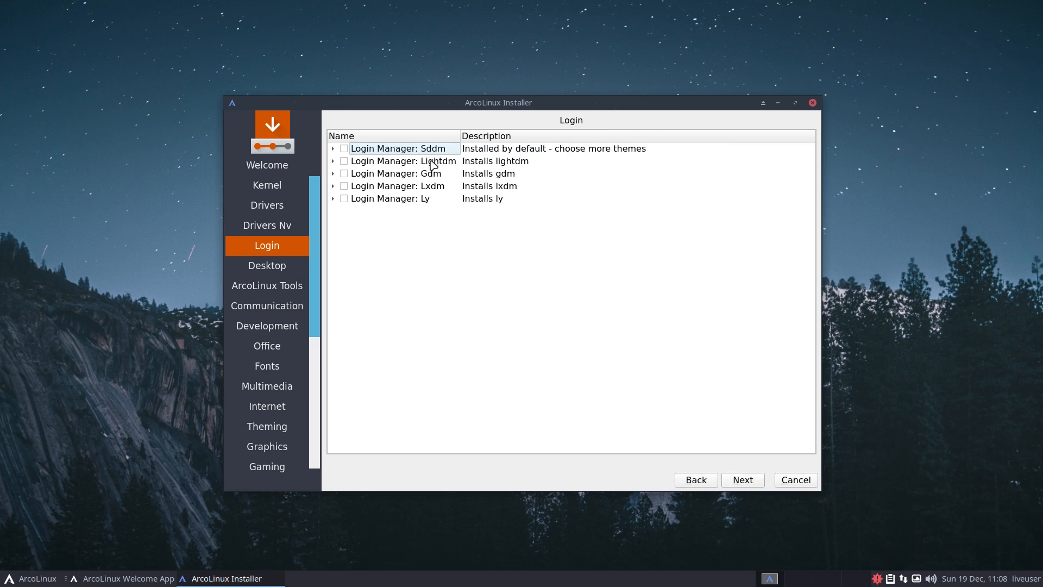
left_click(424, 200)
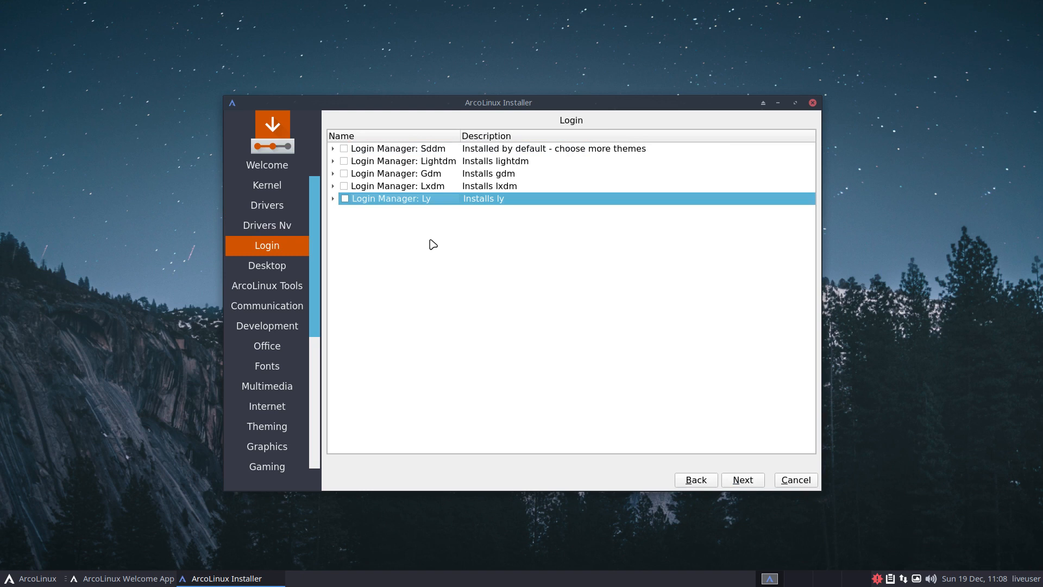
left_click(333, 198)
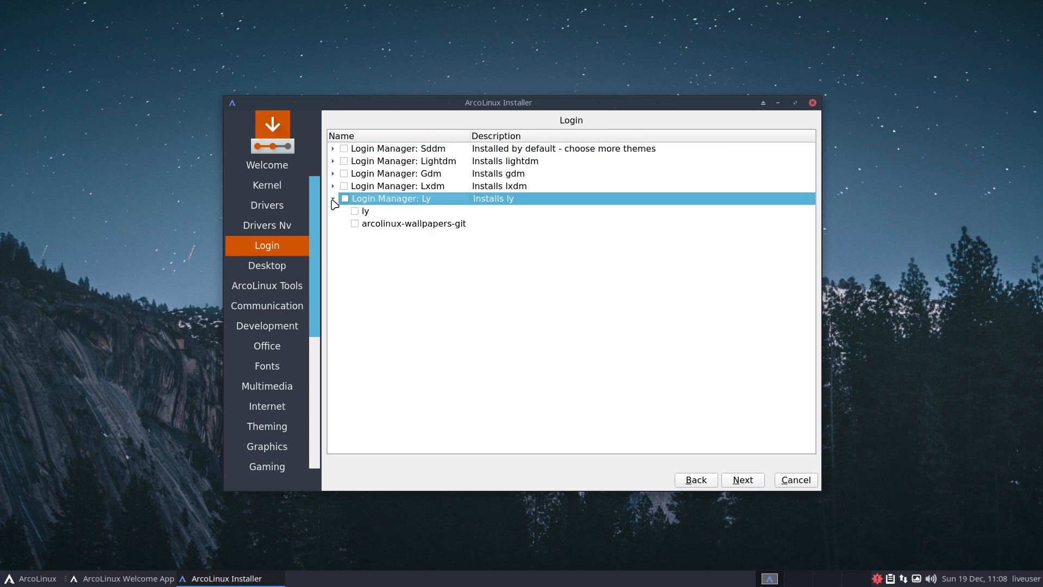
left_click(333, 198)
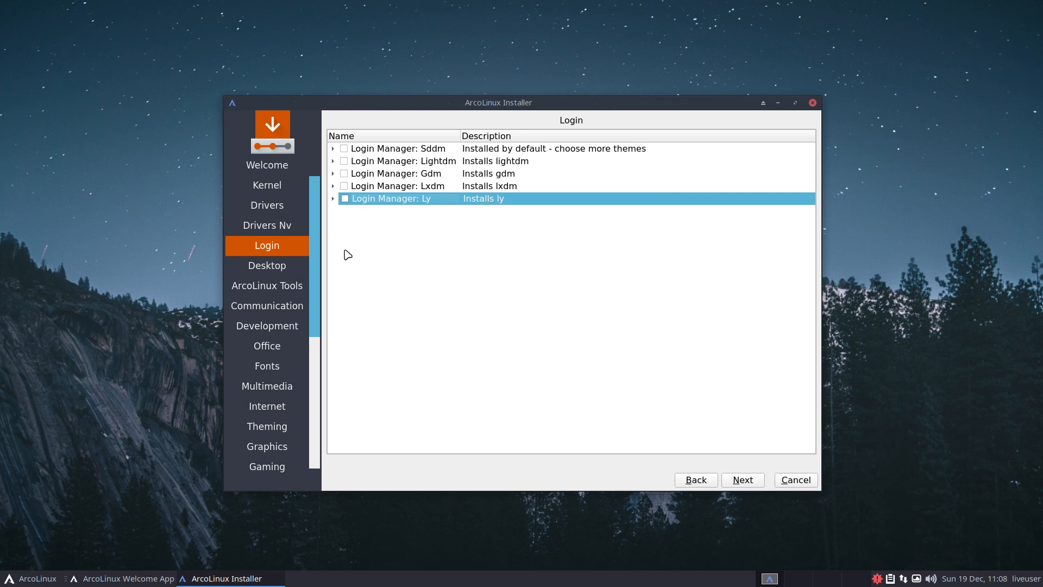
left_click(408, 152)
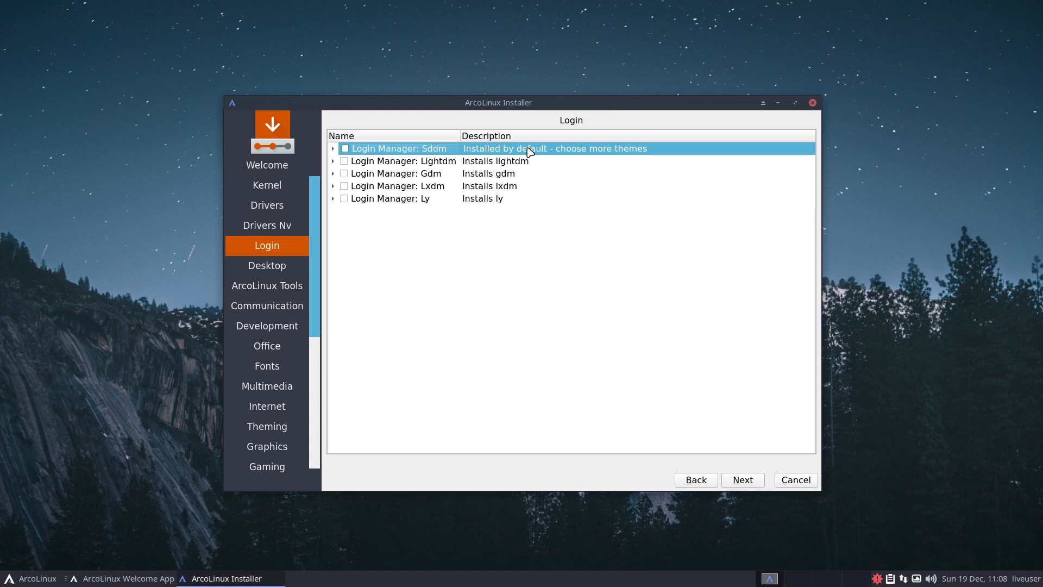
left_click(334, 149)
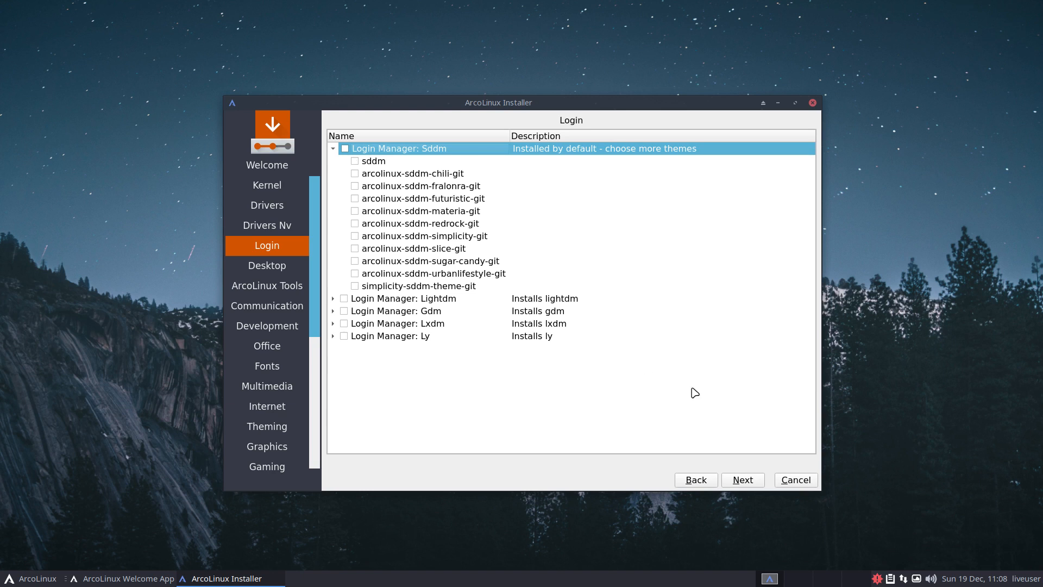
- Proceed through the desktop and ArcoLinux Tools options to the communication software without selecting any packages
left_click(737, 481)
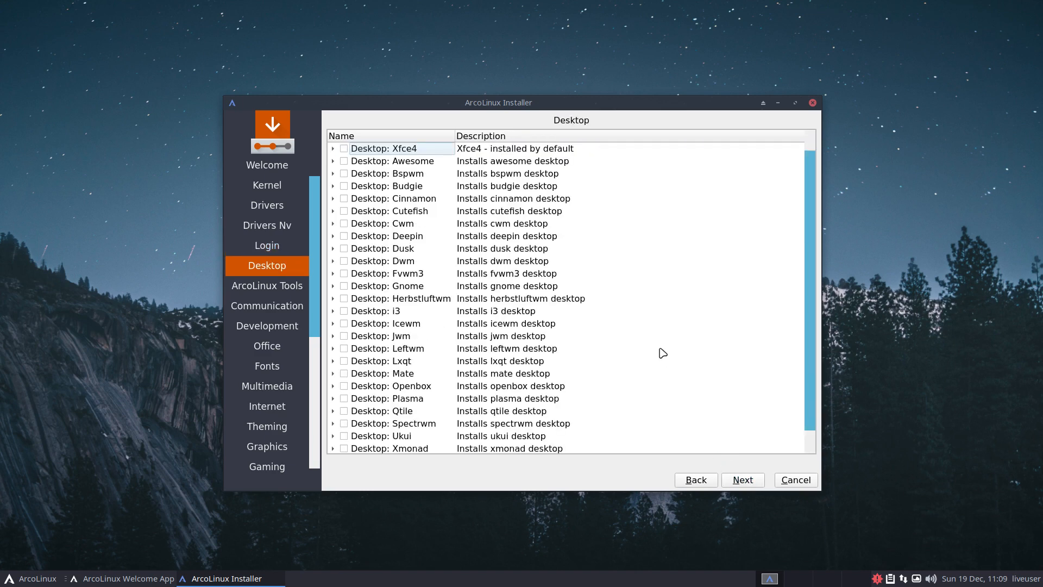
scroll(662, 353, "down", 1)
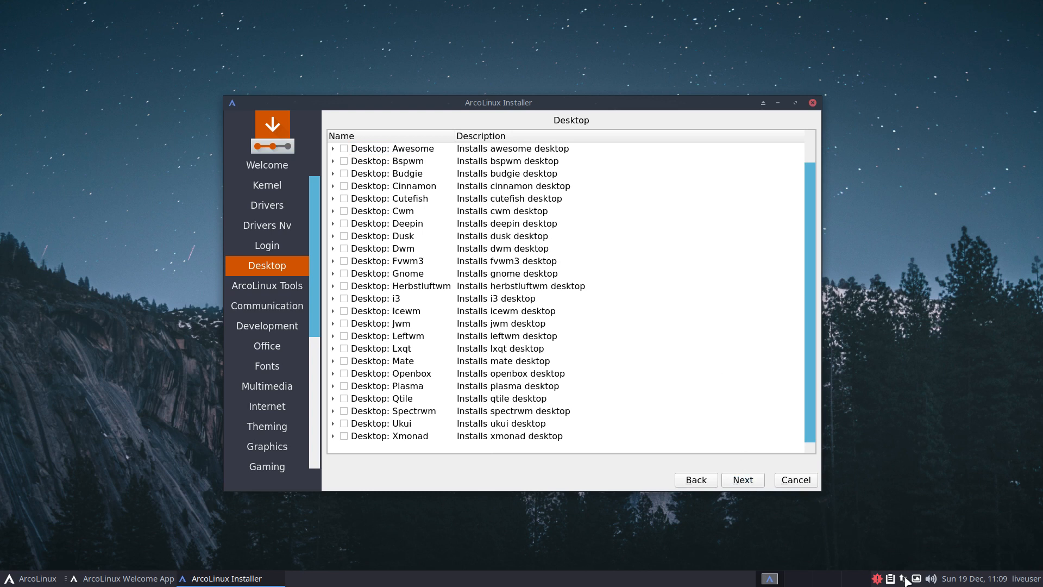
left_click_drag(581, 107, 567, 93)
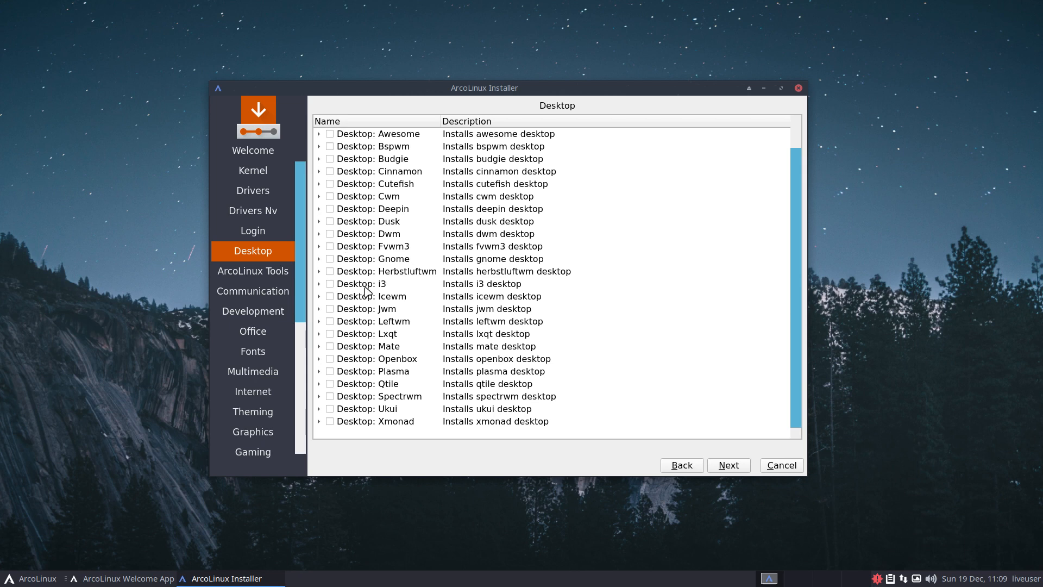
left_click(728, 467)
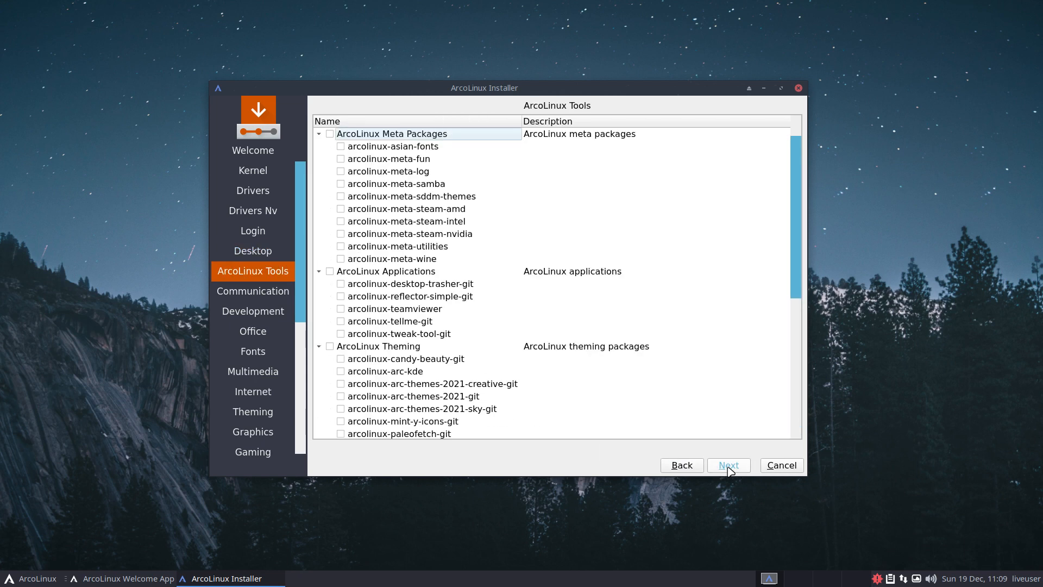
left_click(728, 466)
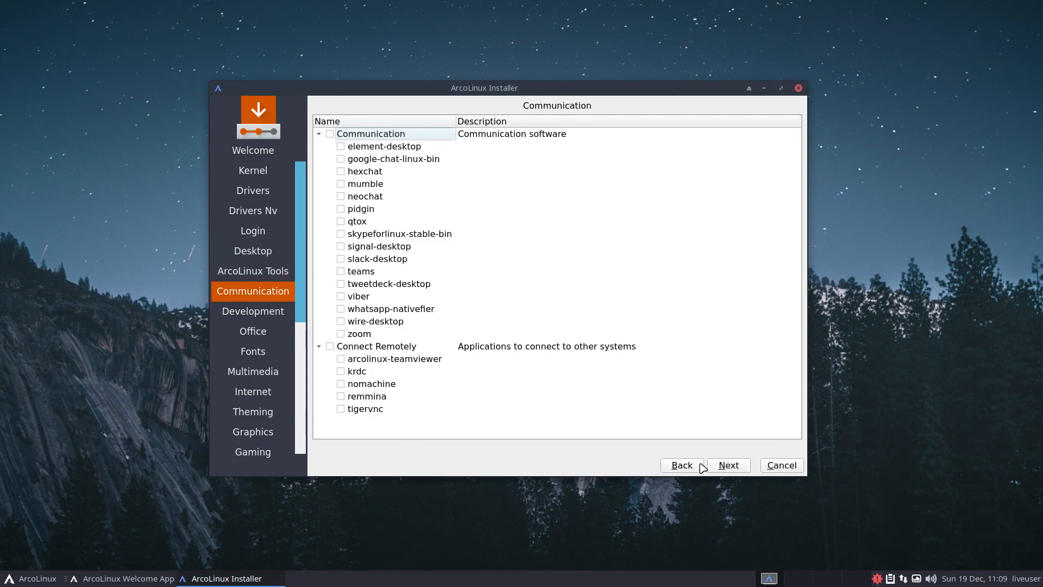
- Return to the ArcoLinux Tools options and maximize the installer window
left_click(686, 466)
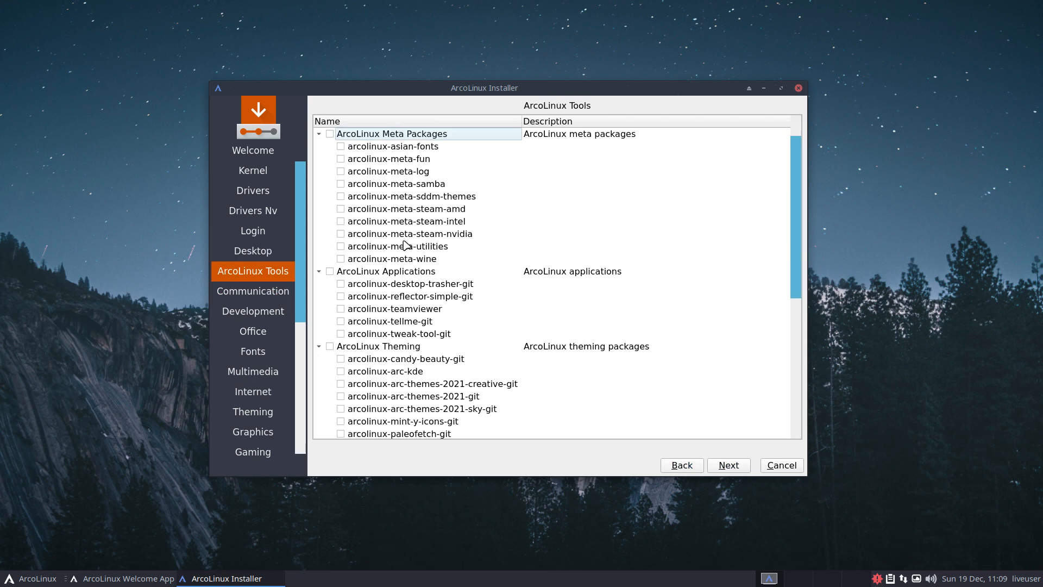
left_click(780, 88)
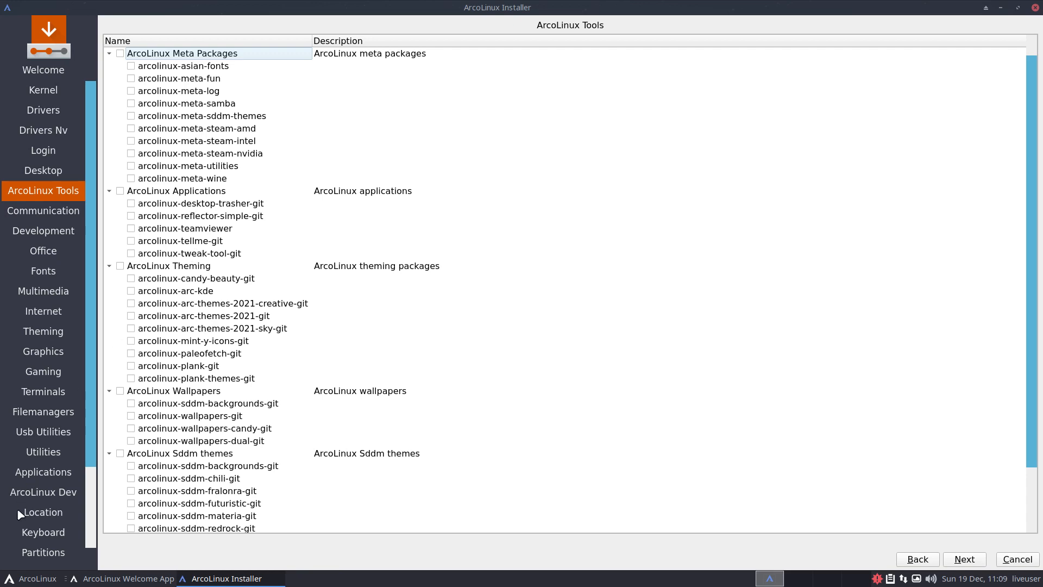
- Search the desktop's application menu for the Arcolinux Tweak Tool using "tw"
left_click(21, 579)
type("y")
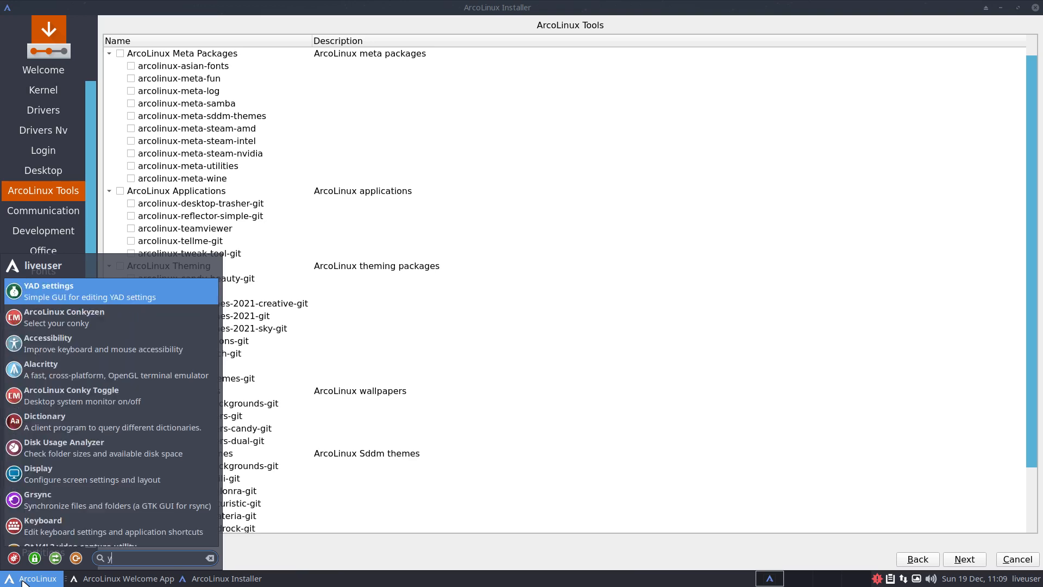
type("z")
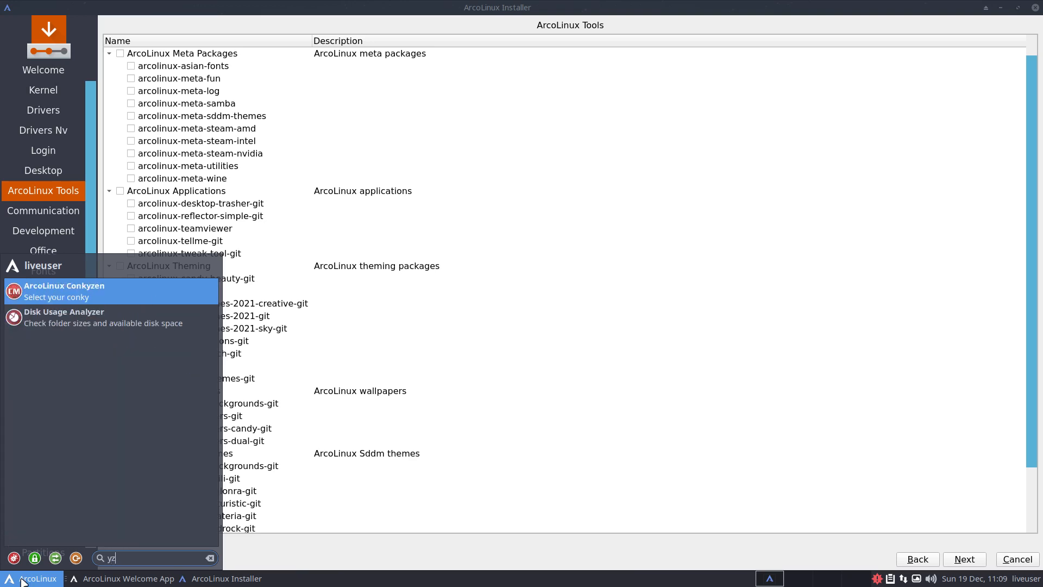
key("BackSpace")
key("BackSpace")
type("t")
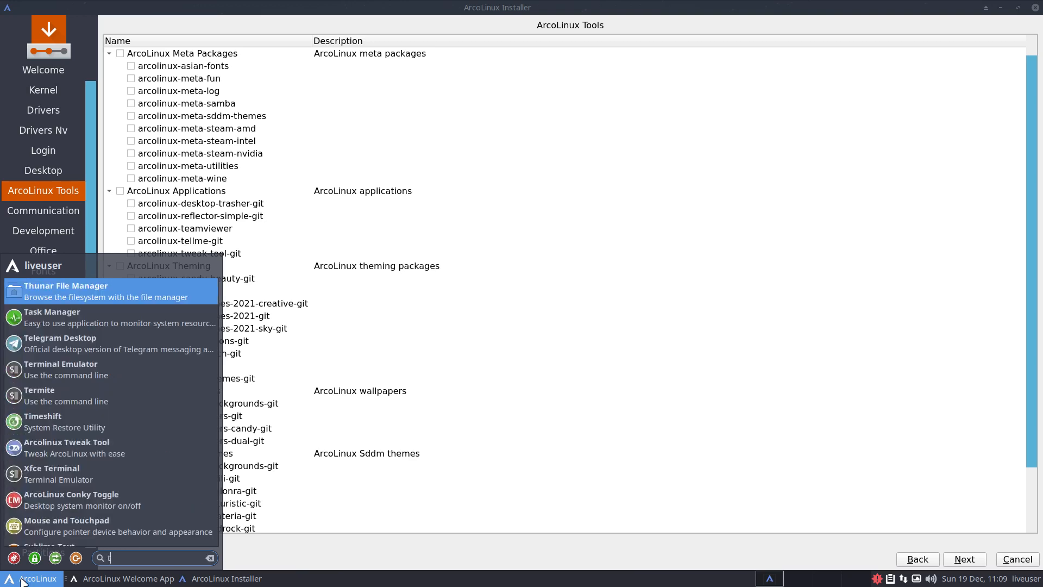
type("ze")
key("BackSpace")
key("BackSpace")
type("w")
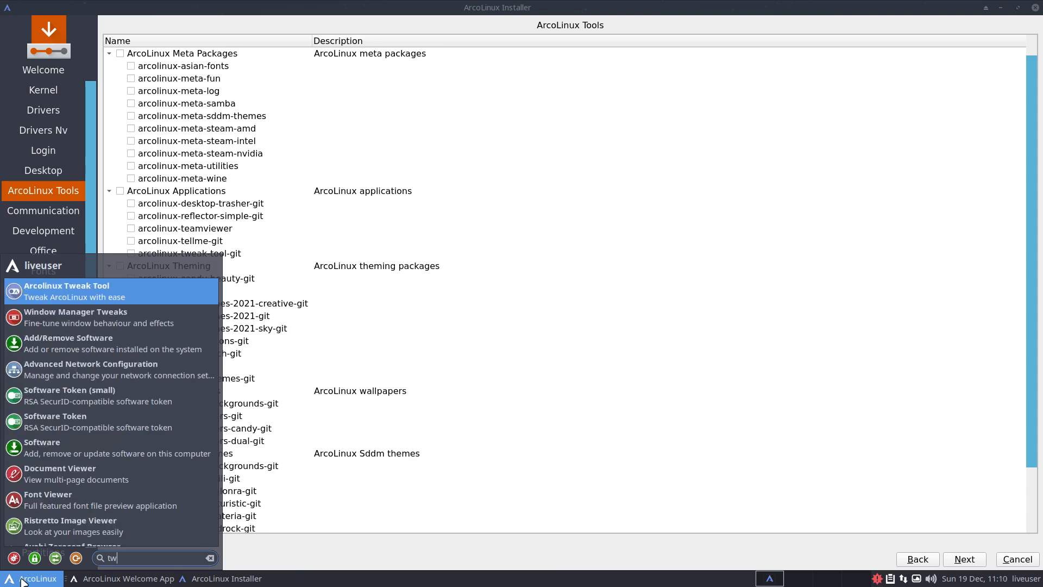
- Reopen the application menu, look through its Multimedia and Accessories categories, and return to the installer
left_click(22, 580)
left_click(24, 581)
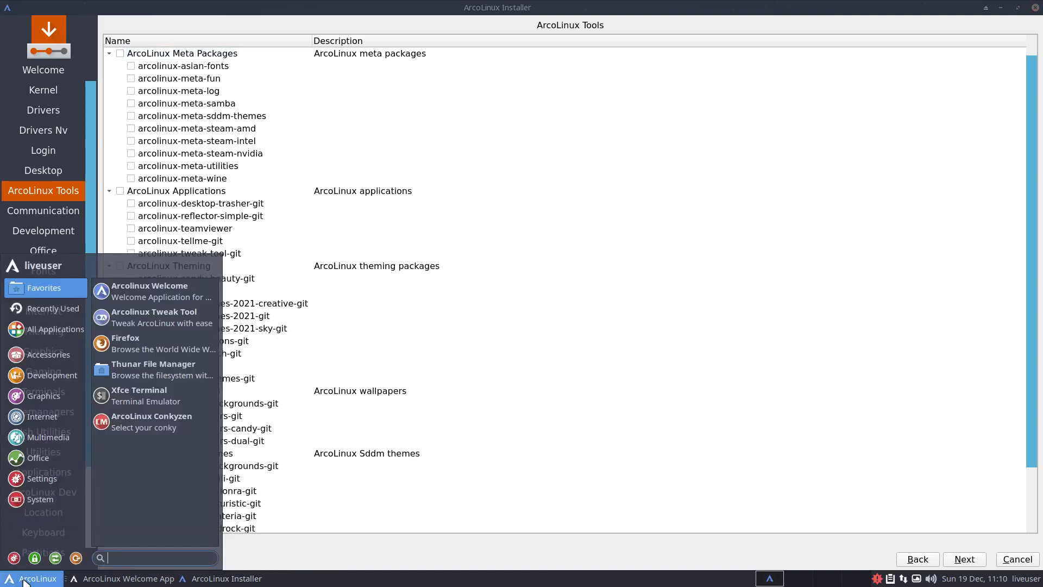
mouse_move(39, 437)
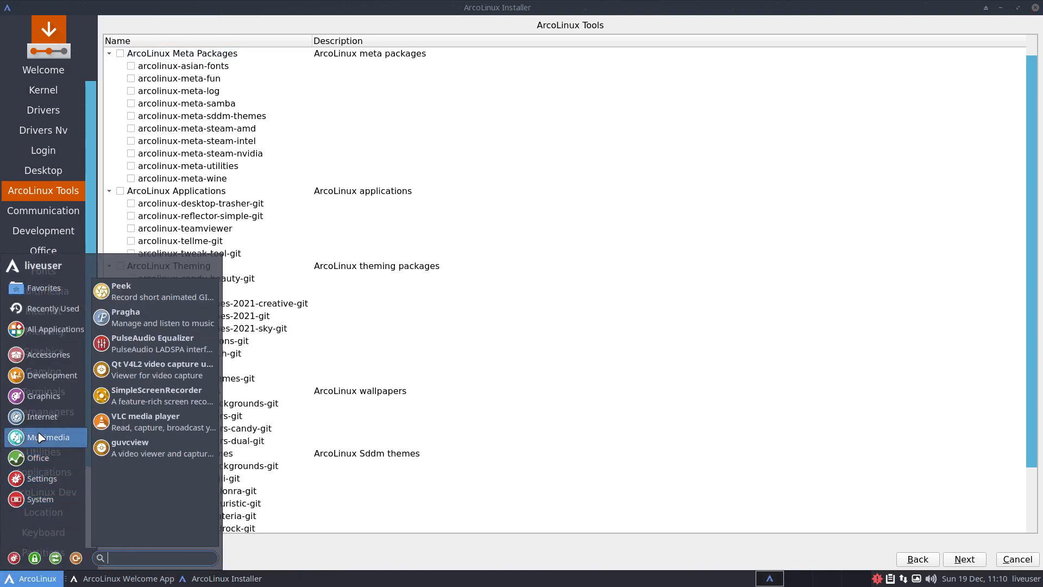
mouse_move(42, 347)
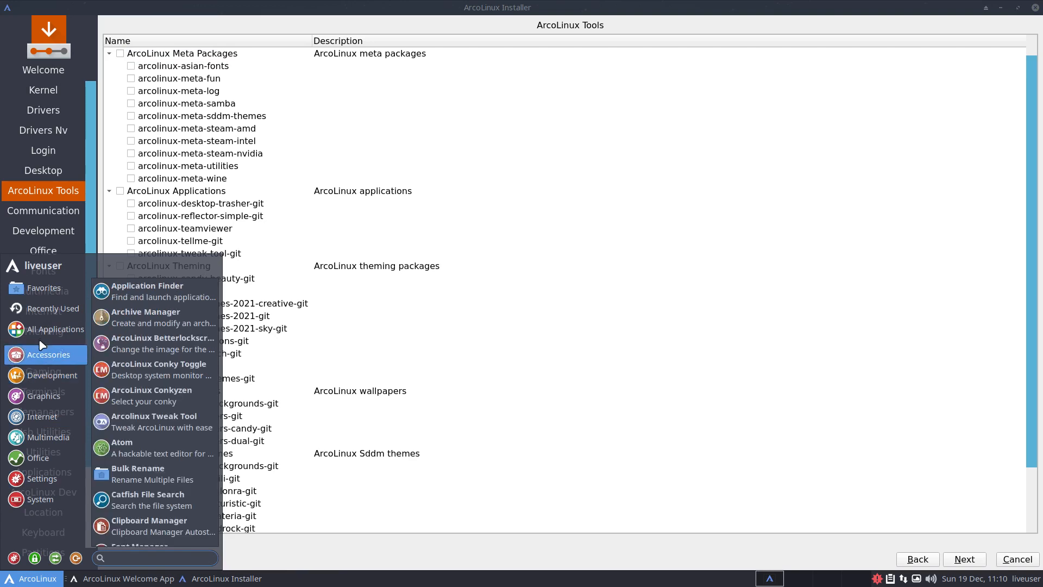
left_click(386, 295)
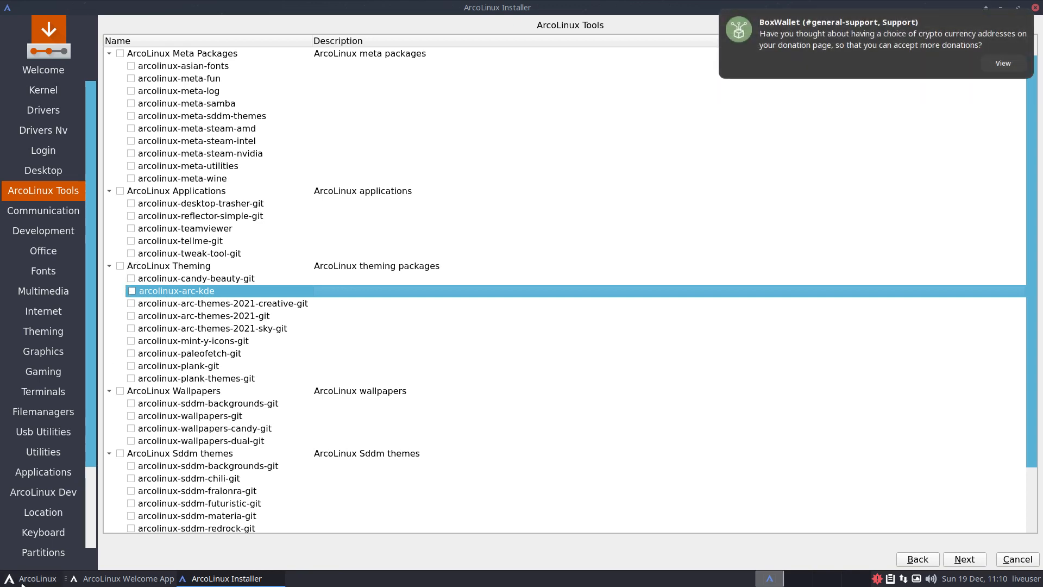
- Examine the ArcoLinux theming, wallpaper and Sddm theme packages on the ArcoLinux Tools page
left_click(894, 58)
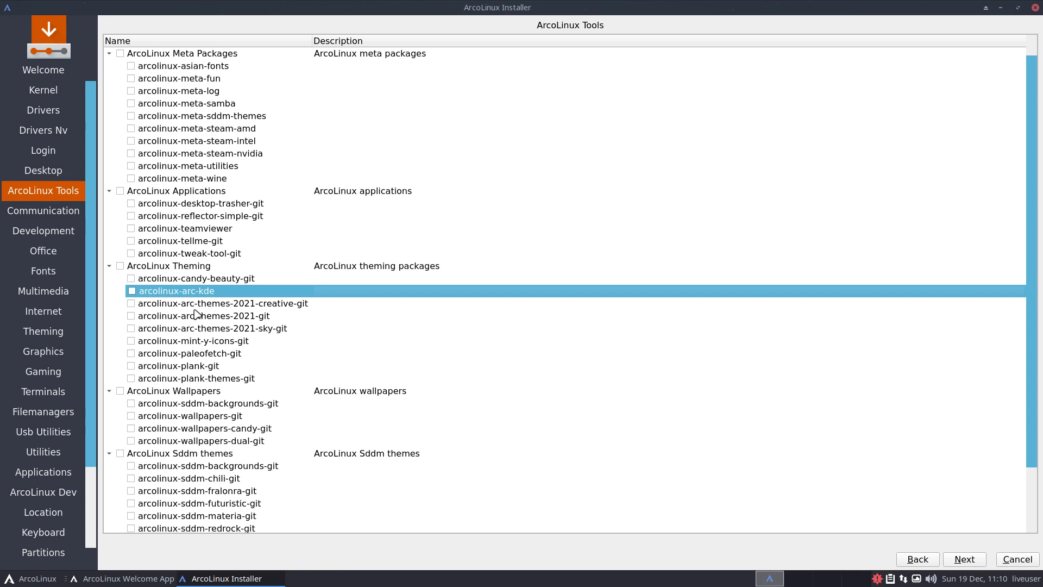
scroll(195, 313, "down", 2)
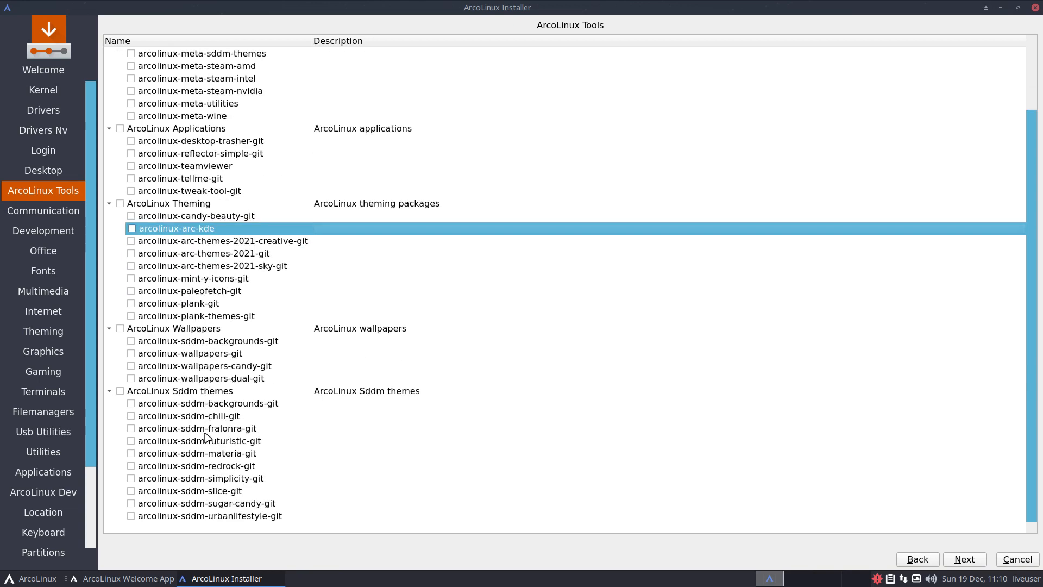
scroll(198, 325, "up", 1)
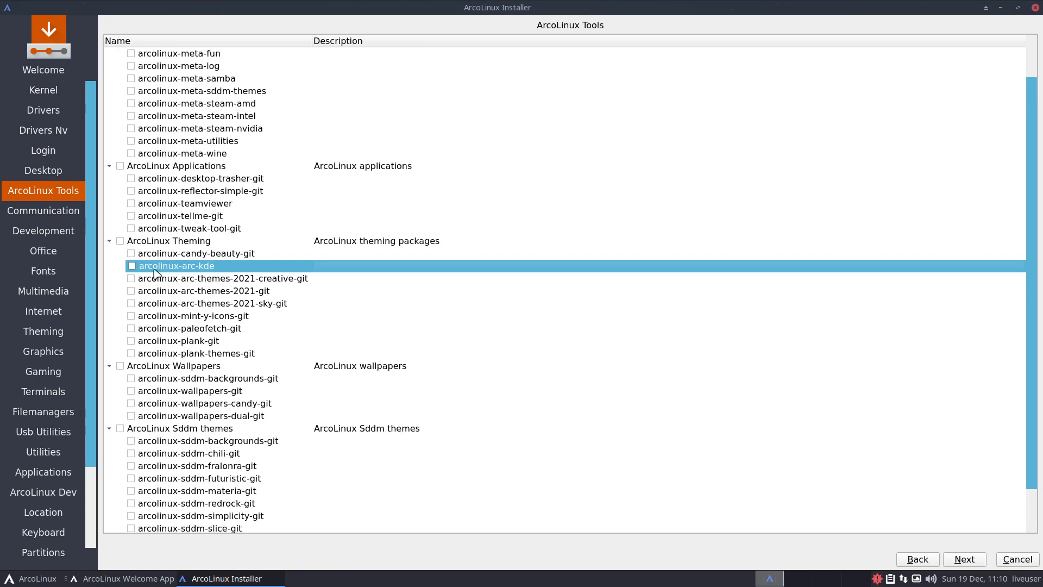
scroll(155, 271, "up", 1)
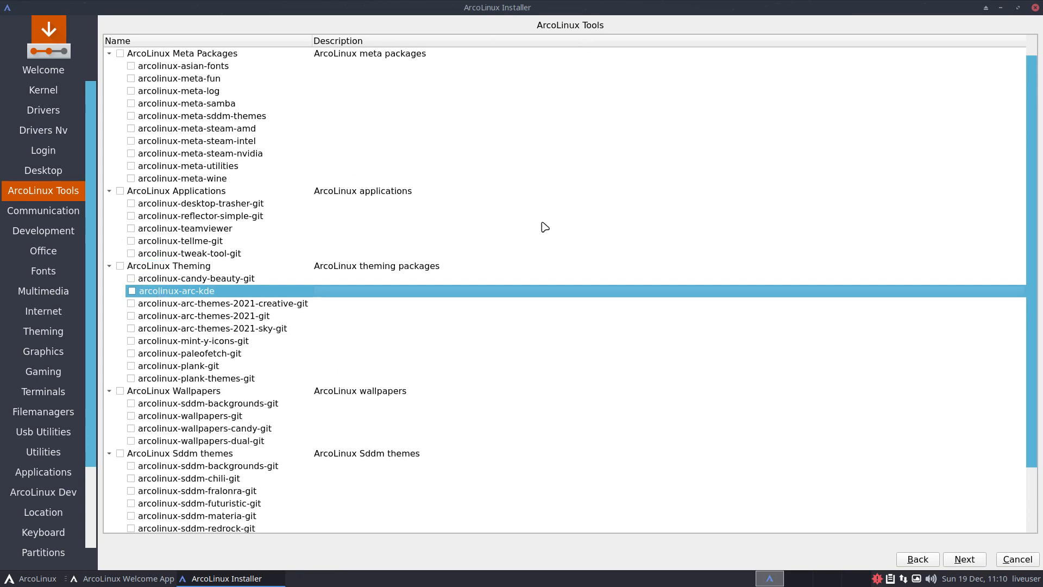
- Proceed through the communication, development, office and font options without selecting any, and examine the audio and video software
left_click(964, 559)
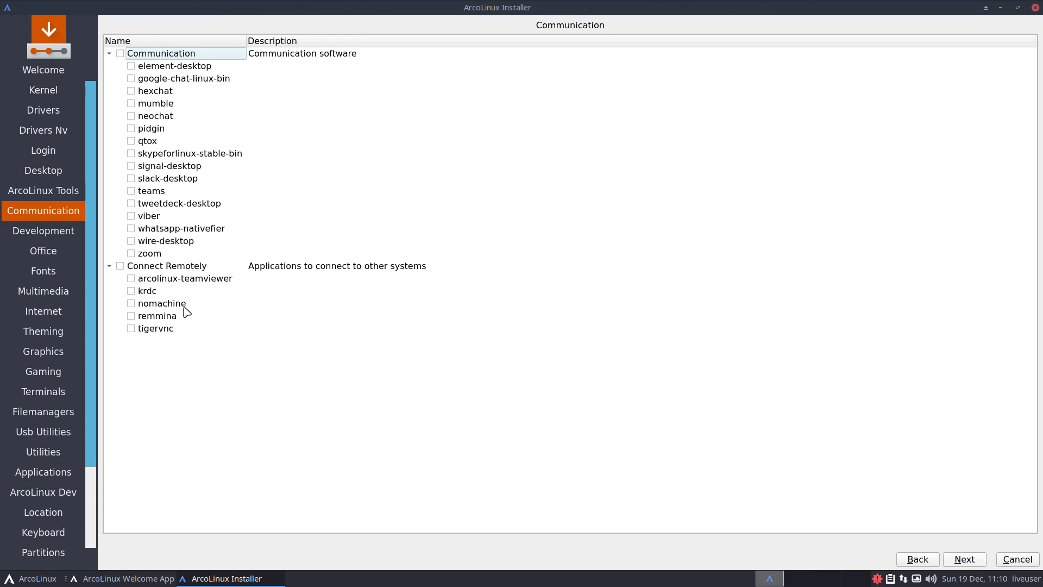
left_click(961, 561)
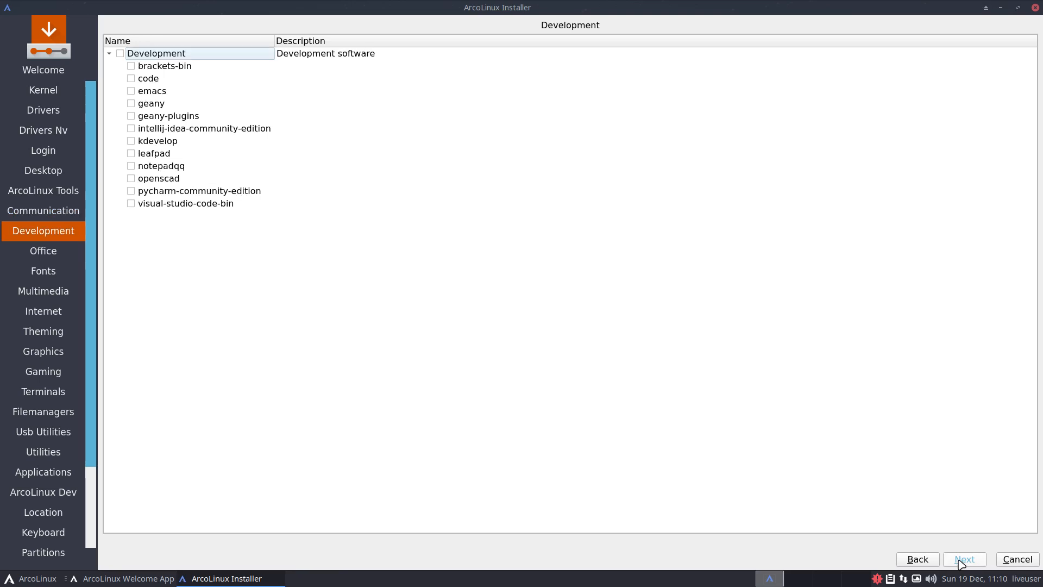
left_click(961, 564)
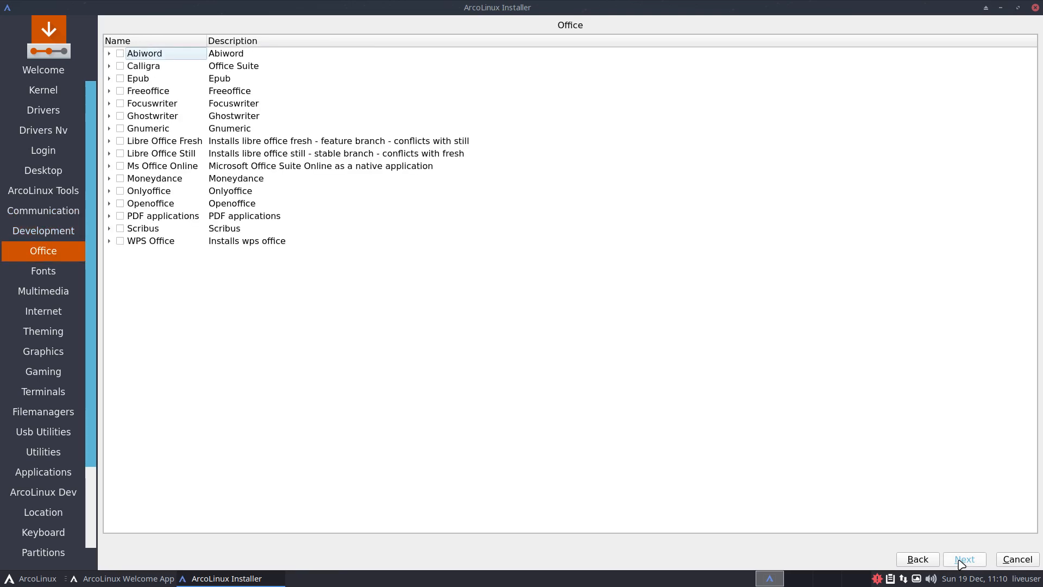
left_click(961, 564)
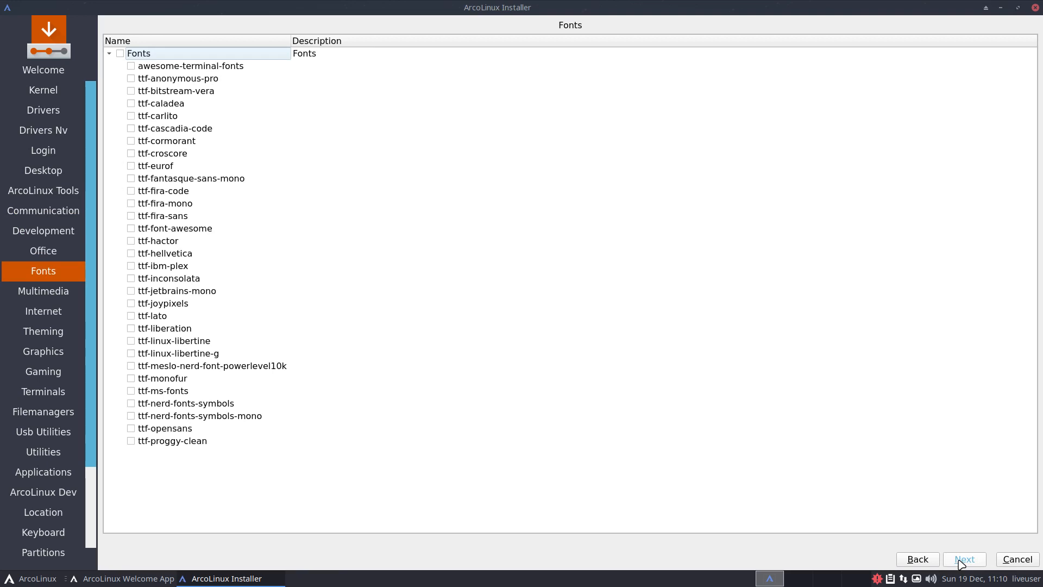
left_click(961, 564)
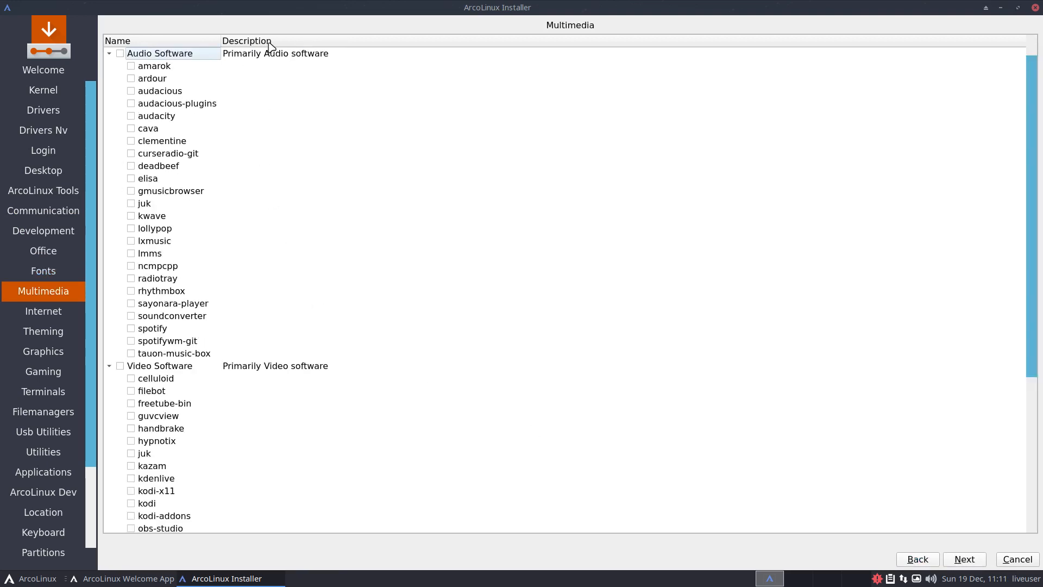
scroll(265, 302, "down", 4)
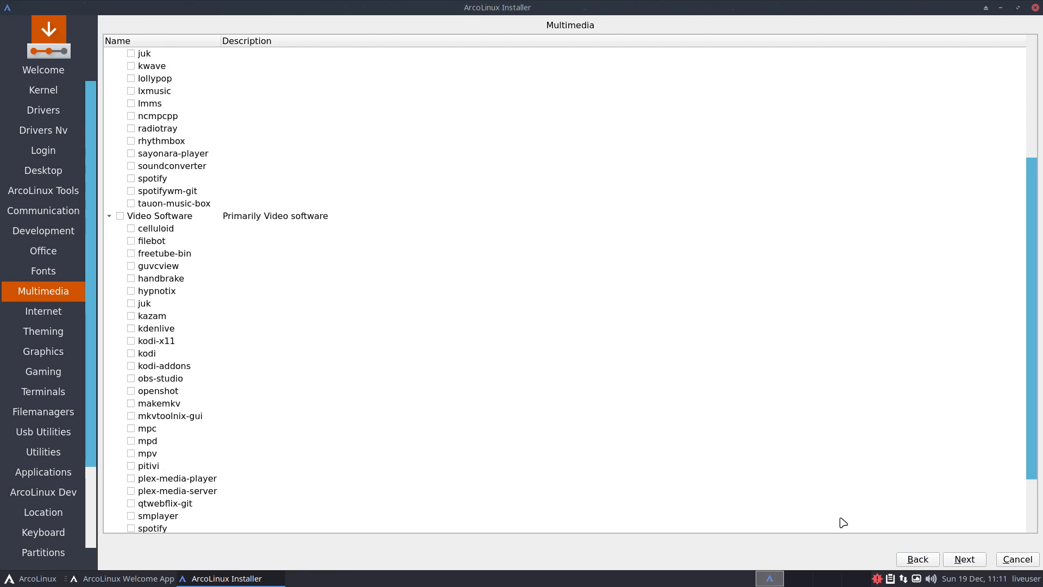
- Proceed past the internet software to the theming options and examine the icons, cursors and Sardi icons without selecting any
left_click(967, 559)
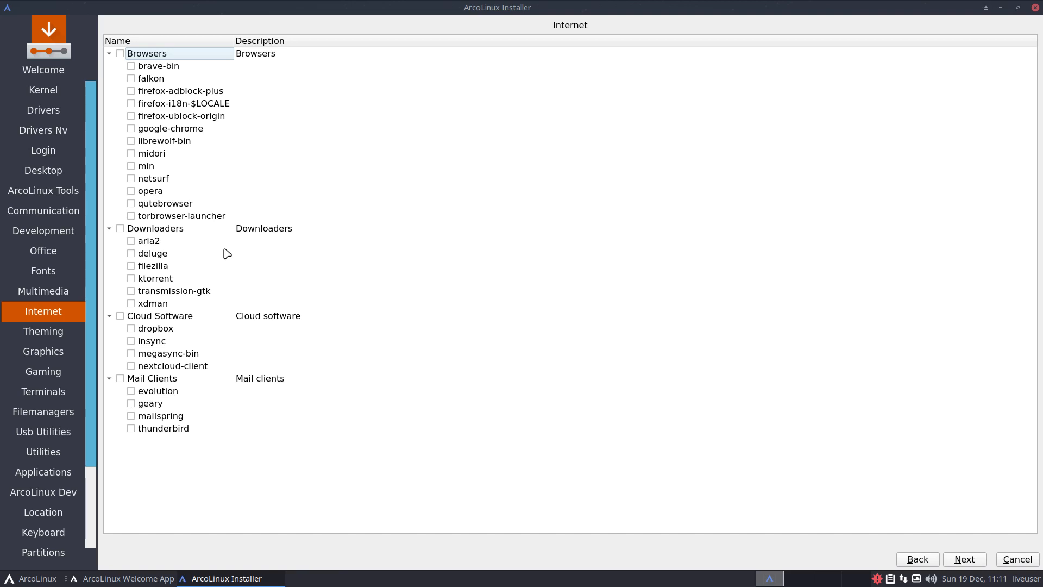
left_click(965, 560)
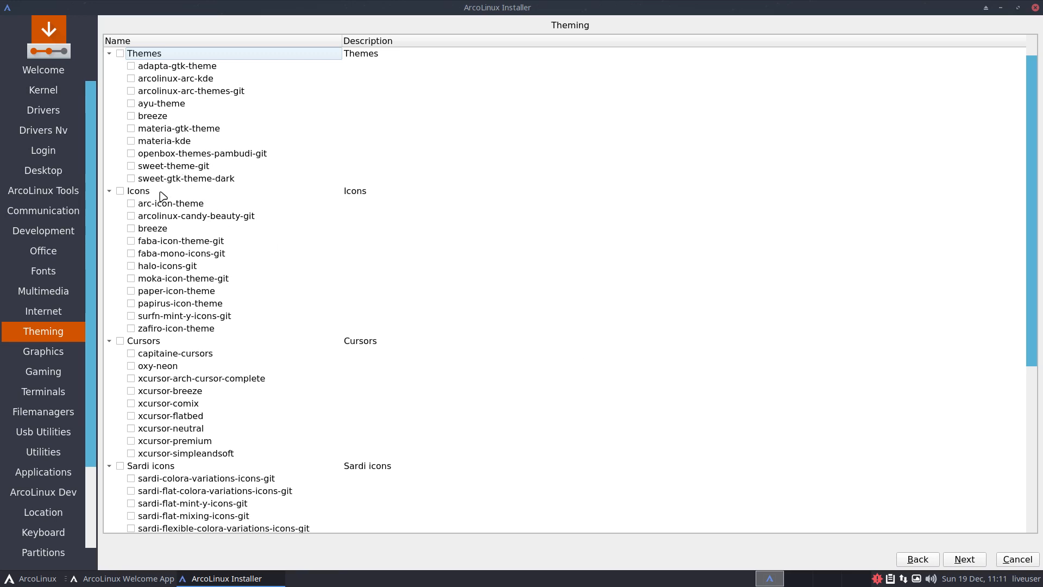
scroll(403, 403, "down", 4)
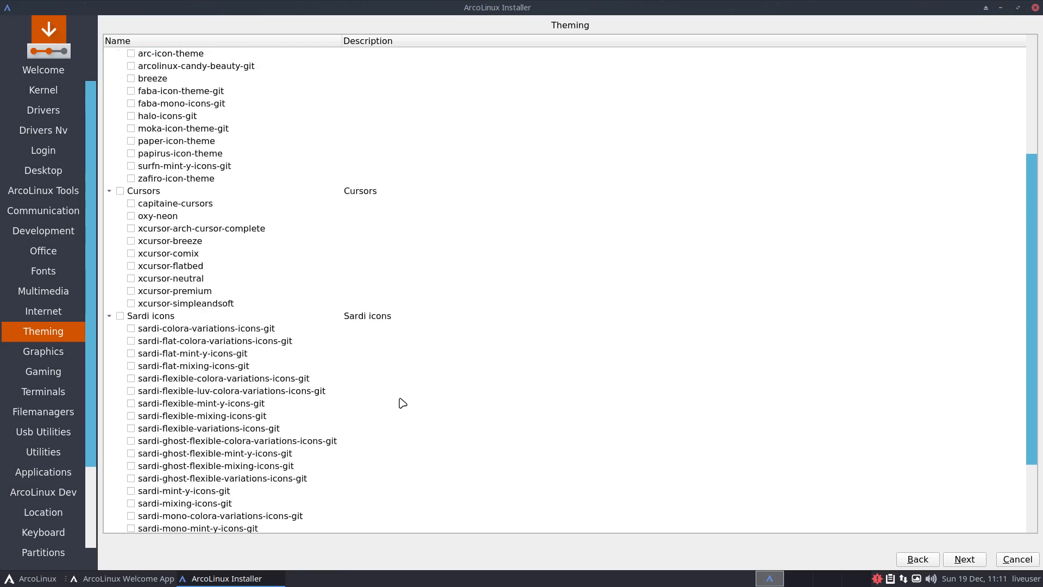
scroll(402, 403, "down", 1)
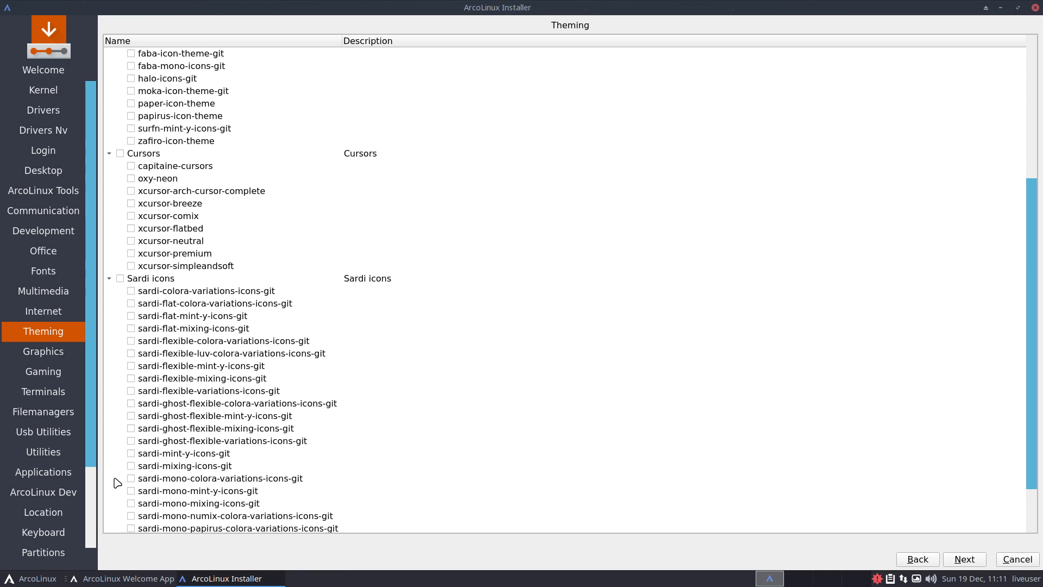
scroll(230, 416, "down", 1)
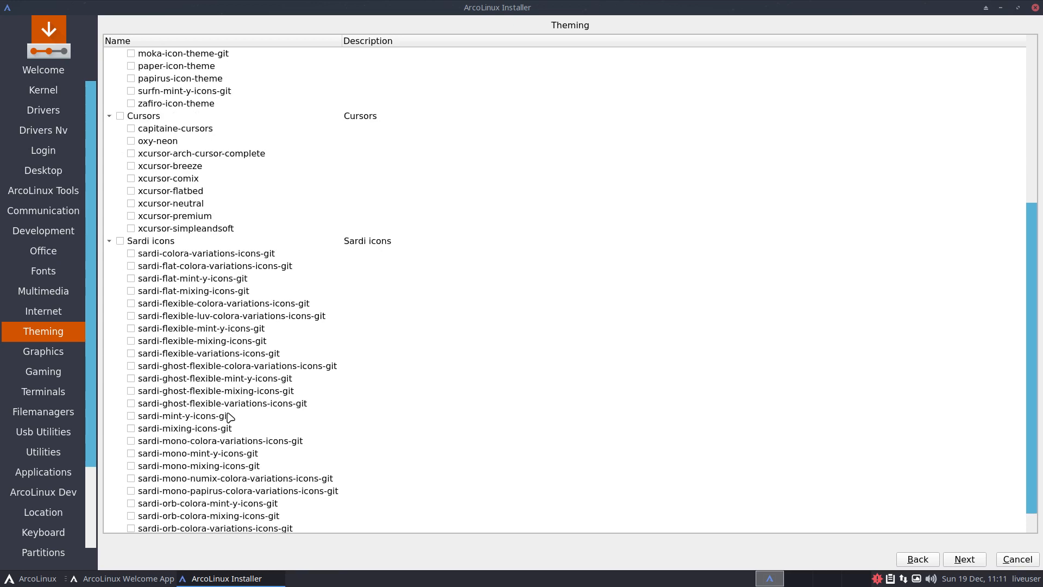
scroll(231, 416, "down", 1)
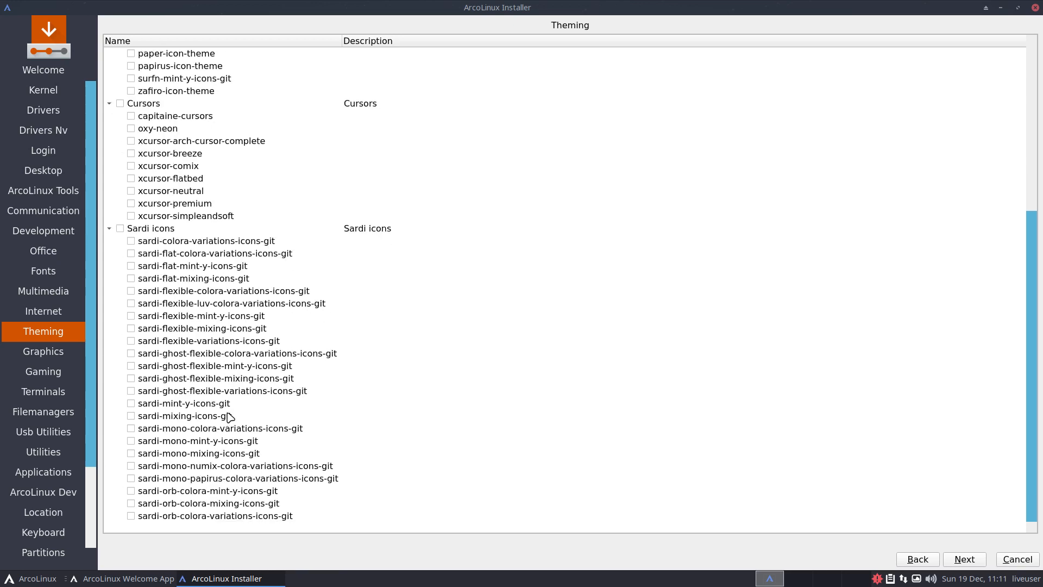
- Proceed through the graphics, gaming, terminal, file manager and USB utility options to the Utilities page without selecting any packages
left_click(970, 563)
left_click(971, 564)
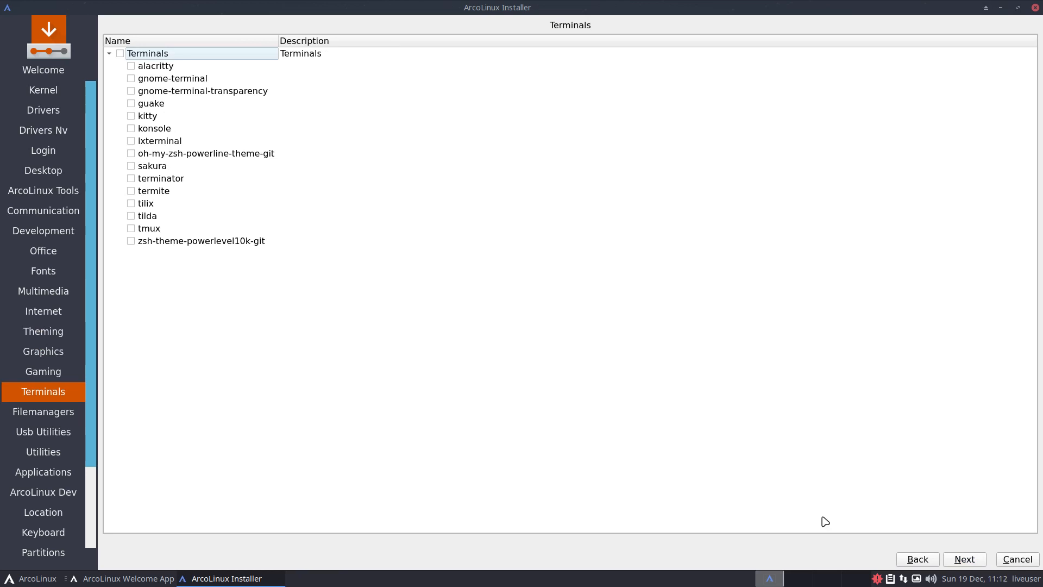
left_click(964, 560)
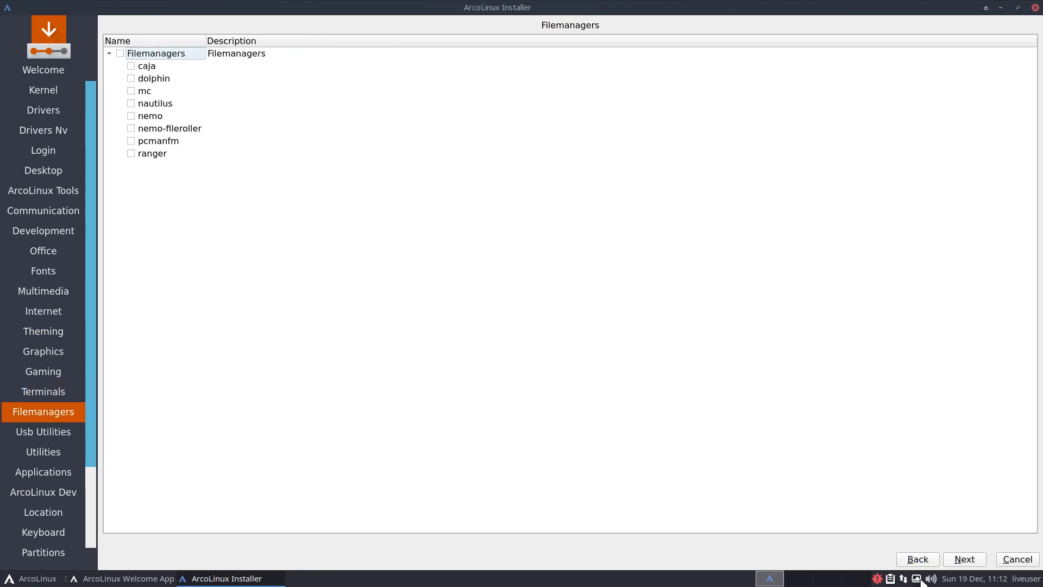
left_click(964, 560)
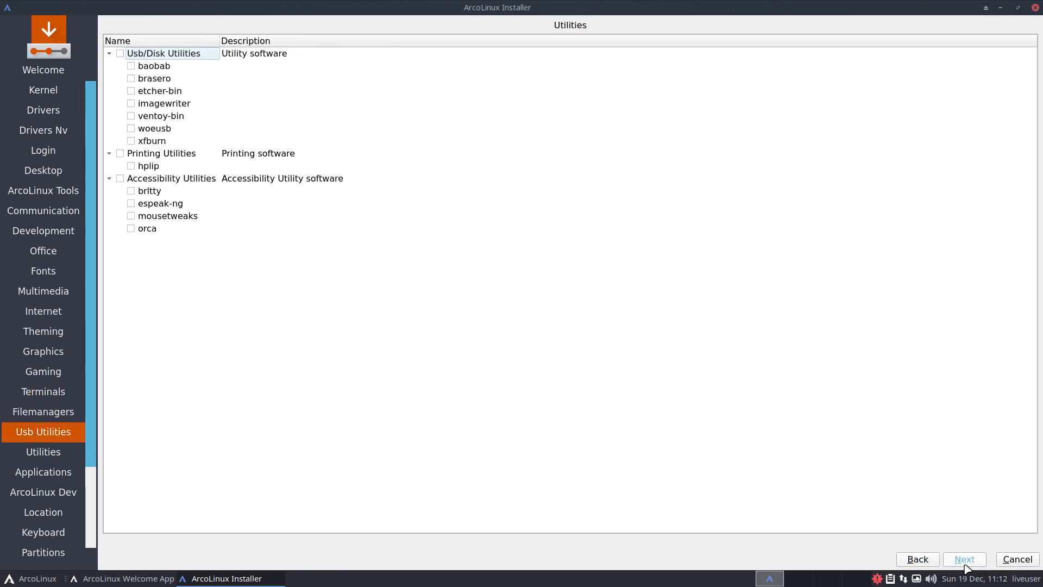
left_click(924, 565)
left_click(963, 565)
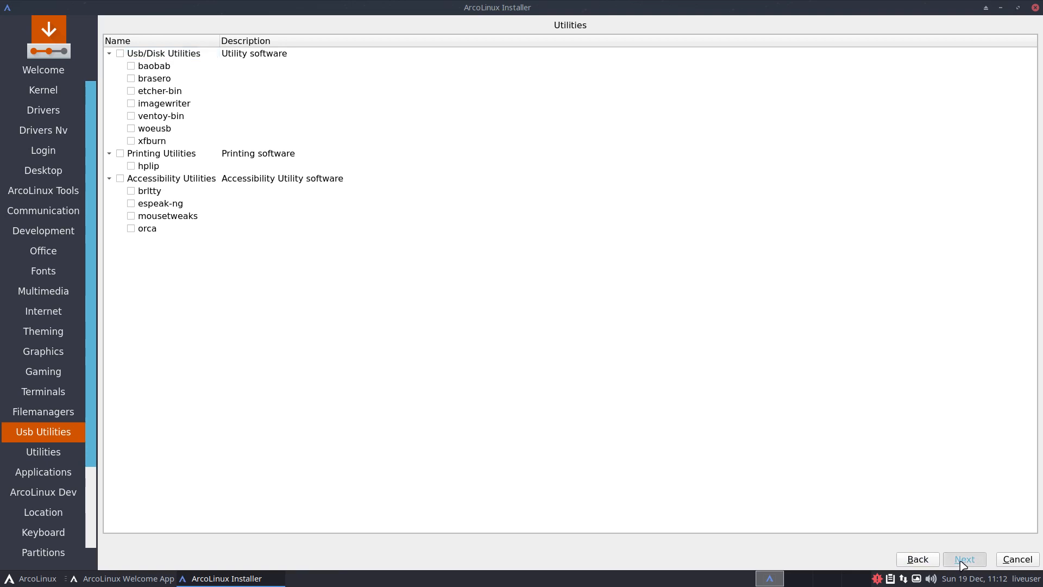
left_click(962, 565)
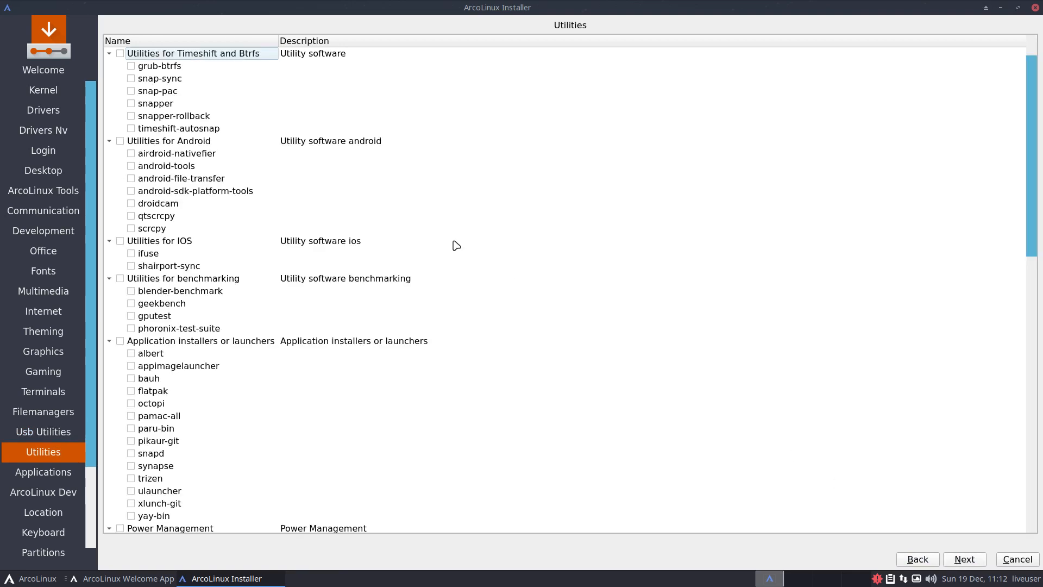
- Examine the application installers and hardware discovery packages on the Utilities page, highlighting the speedtest-cli-git entry
scroll(455, 245, "down", 1)
scroll(455, 246, "down", 2)
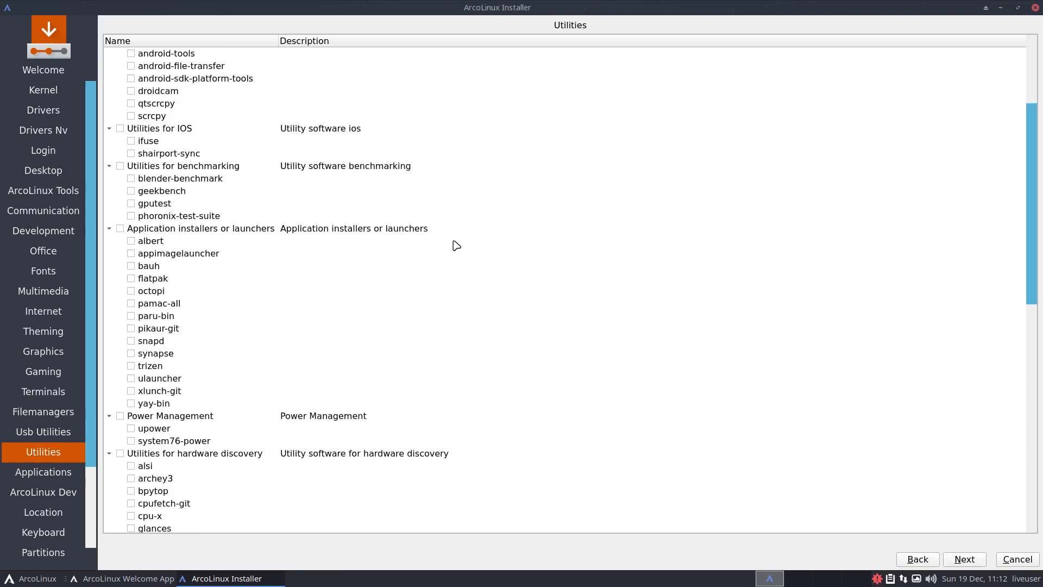
scroll(455, 246, "down", 3)
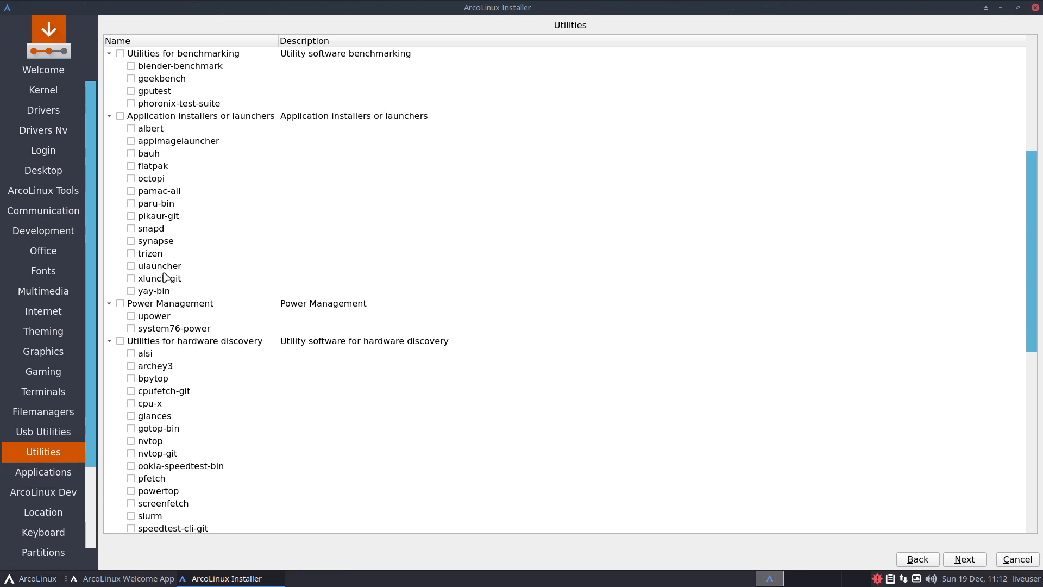
left_click(131, 204)
scroll(227, 336, "down", 6)
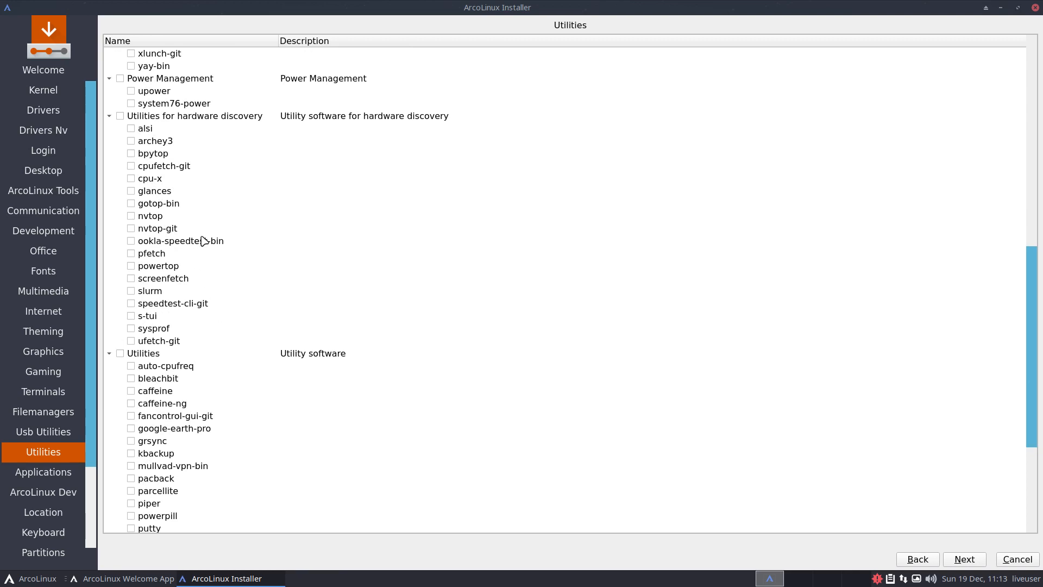
left_click(154, 304)
left_click(175, 245)
left_click(180, 302)
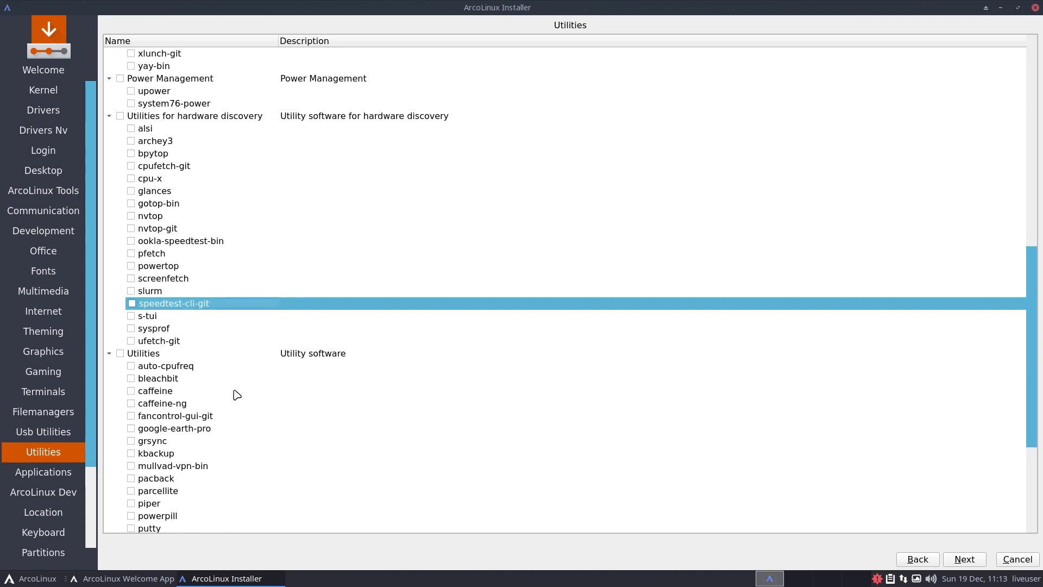
- Examine the remaining hardware discovery and utility software packages, highlighting the pacback and fancontrol-gui-git entries without selecting them
scroll(237, 394, "down", 2)
scroll(236, 395, "down", 2)
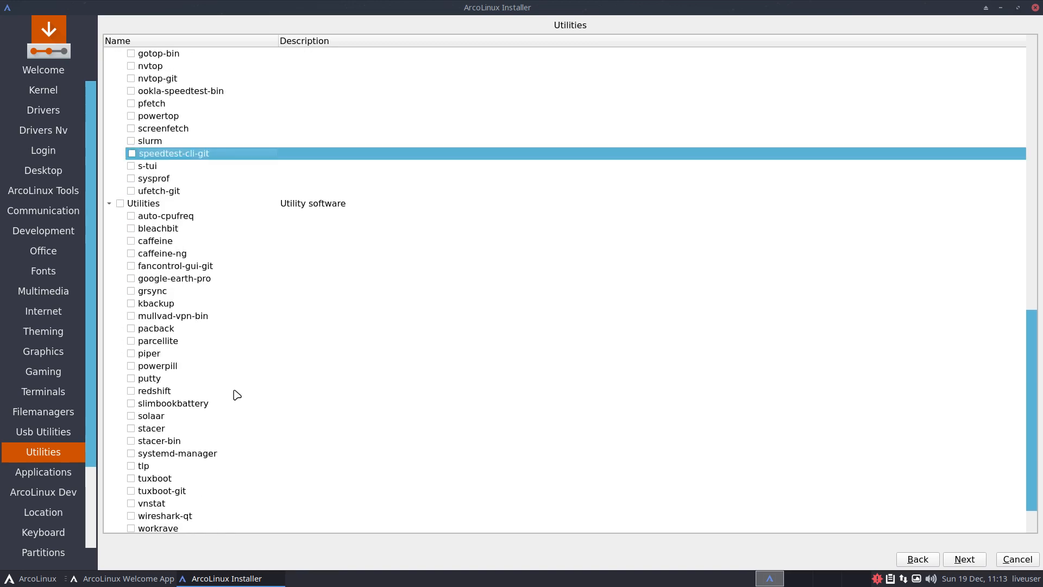
scroll(236, 395, "down", 1)
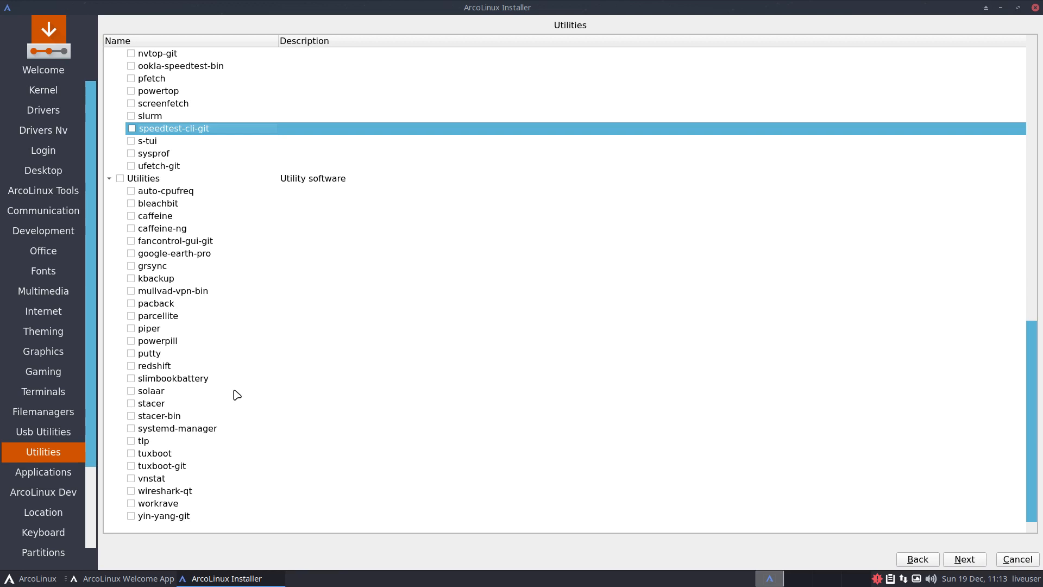
left_click(163, 303)
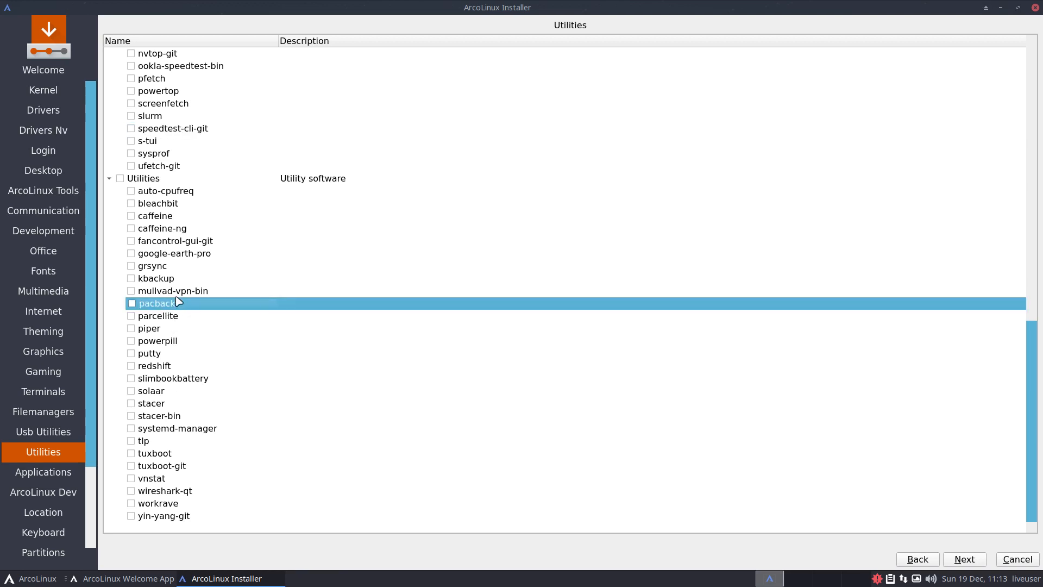
left_click(211, 239)
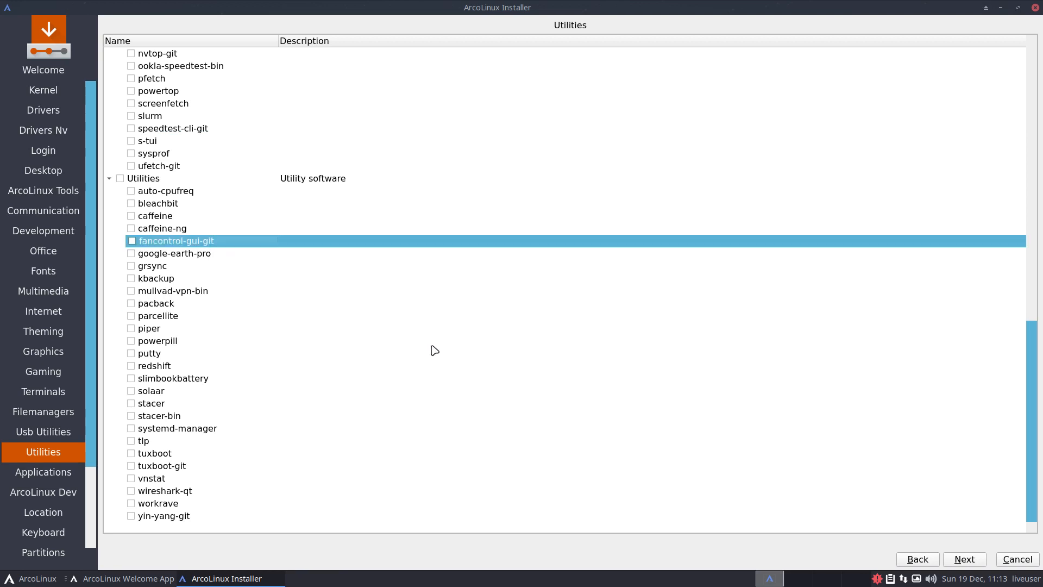
- Proceed past the Applications options without selecting any, and select the ArcoLinux Dev group including flameshot-git
left_click(971, 557)
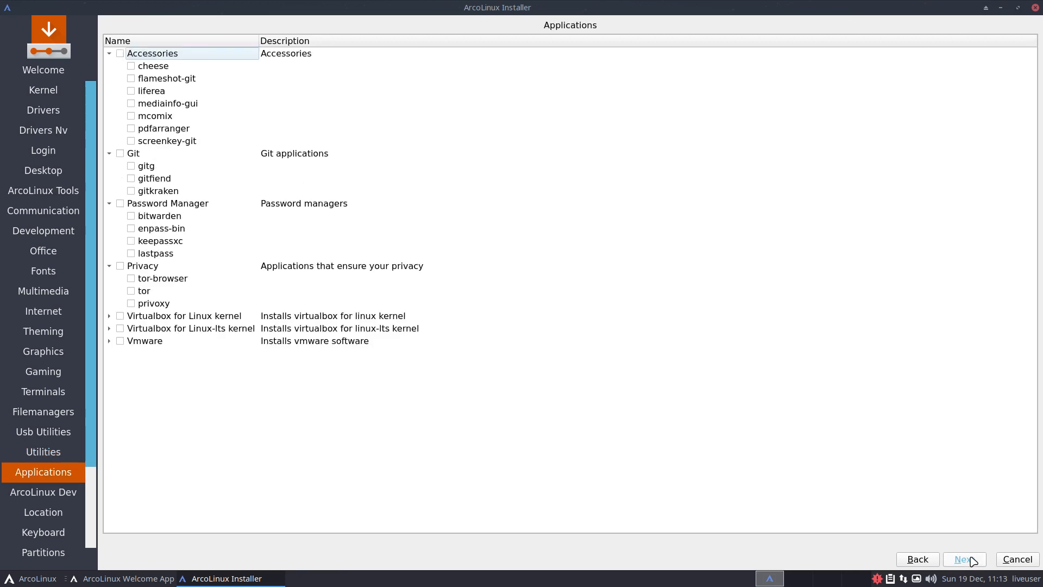
left_click(970, 562)
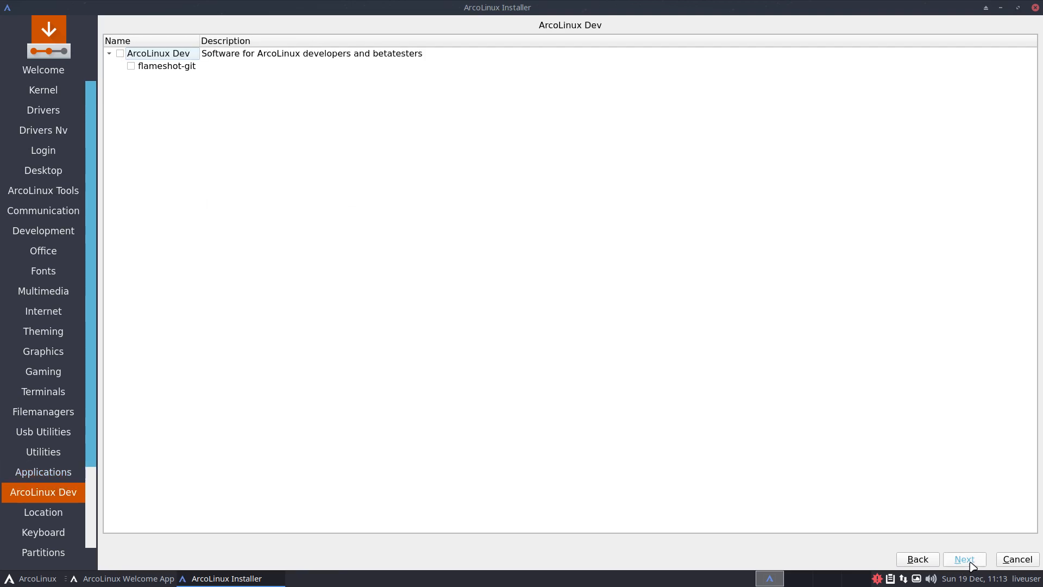
left_click(120, 53)
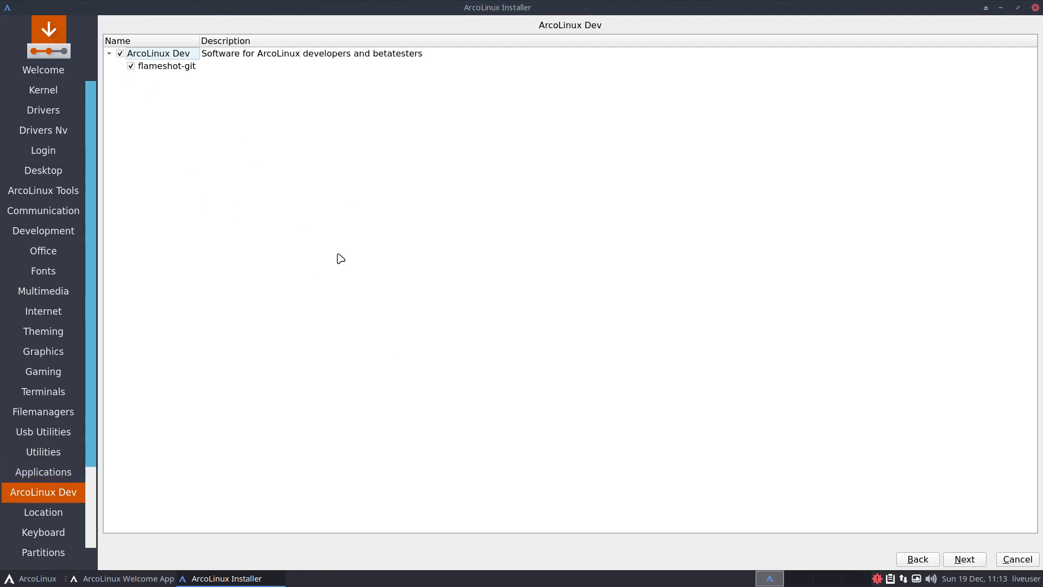
- Accept the preset location and set the keyboard layout to Belgian with the Default variant
left_click(952, 559)
left_click(956, 560)
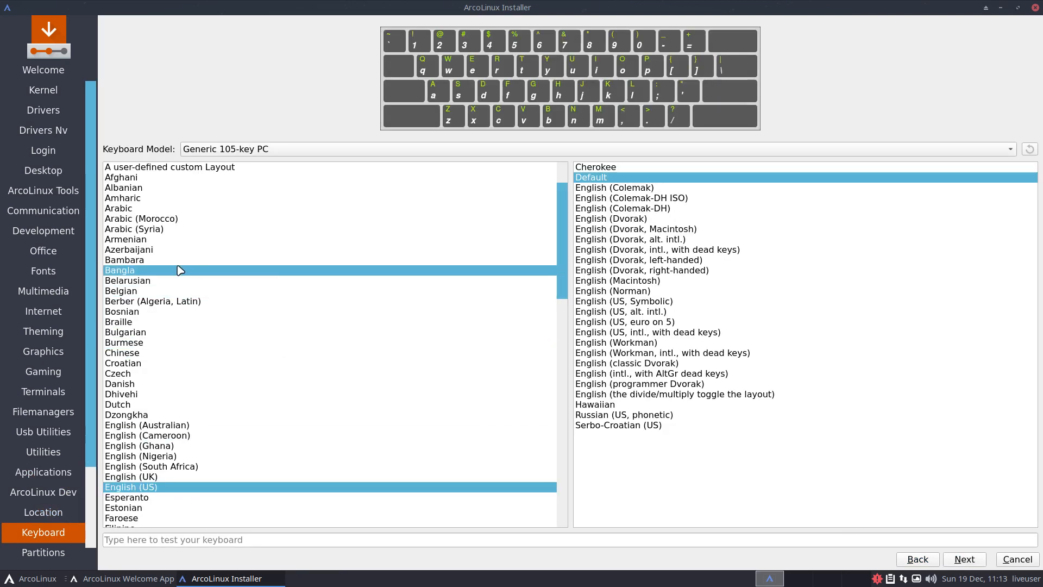
left_click(151, 291)
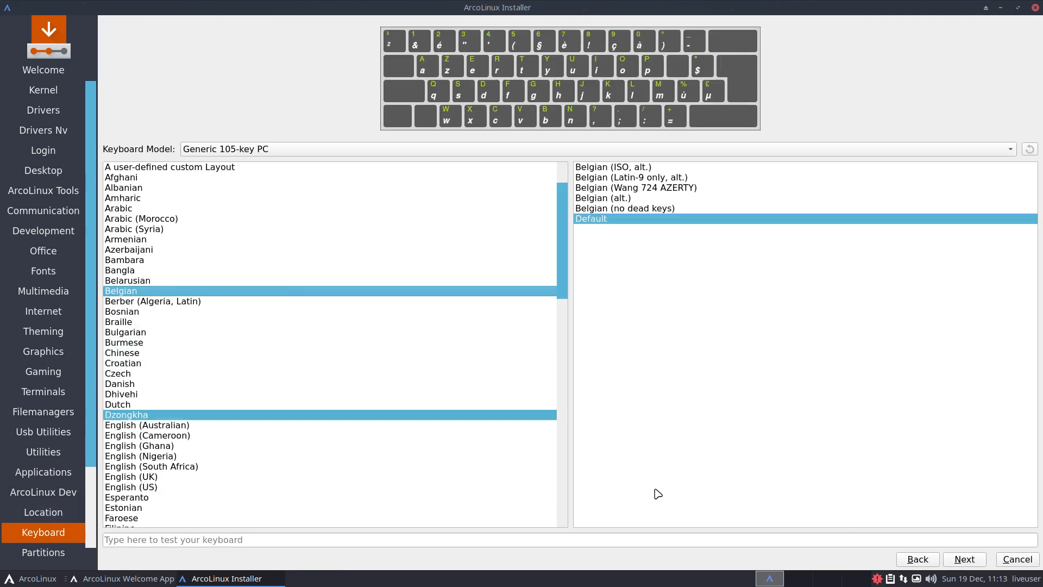
left_click(964, 560)
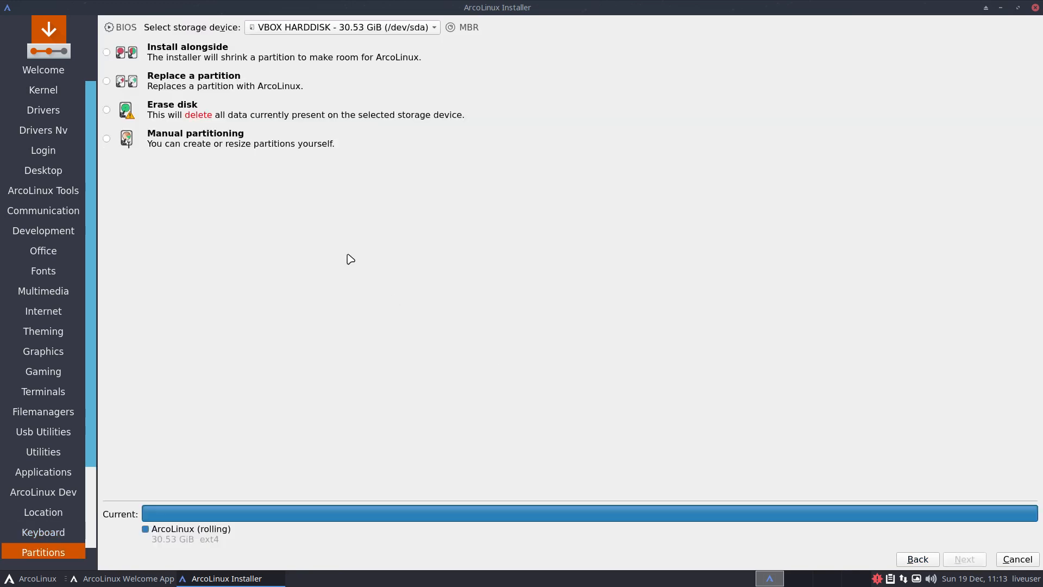
- Choose to erase the disk with Swap (no Hibernate) and the ext4 file system, and confirm the partitioning
left_click(210, 121)
left_click(256, 143)
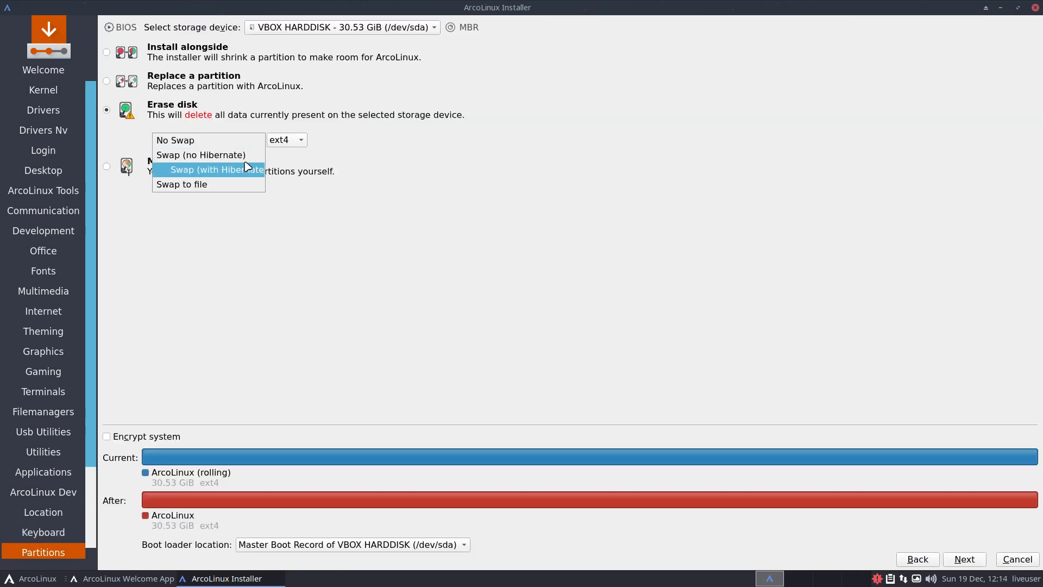
left_click(248, 154)
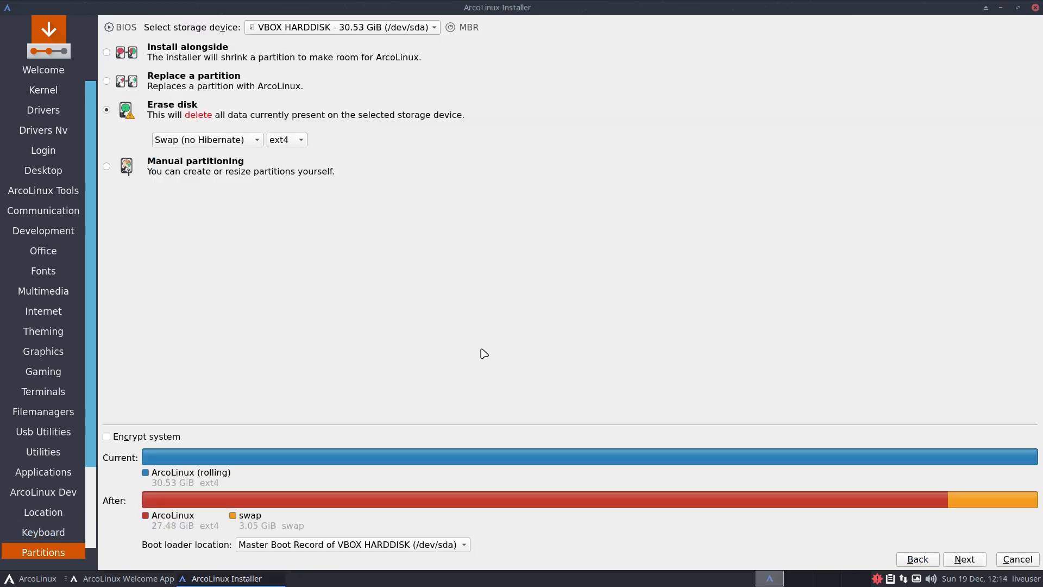
left_click(953, 562)
- Enter the user's name, keep the suggested login and computer names, and fill in the account password and its repetition
type("erik")
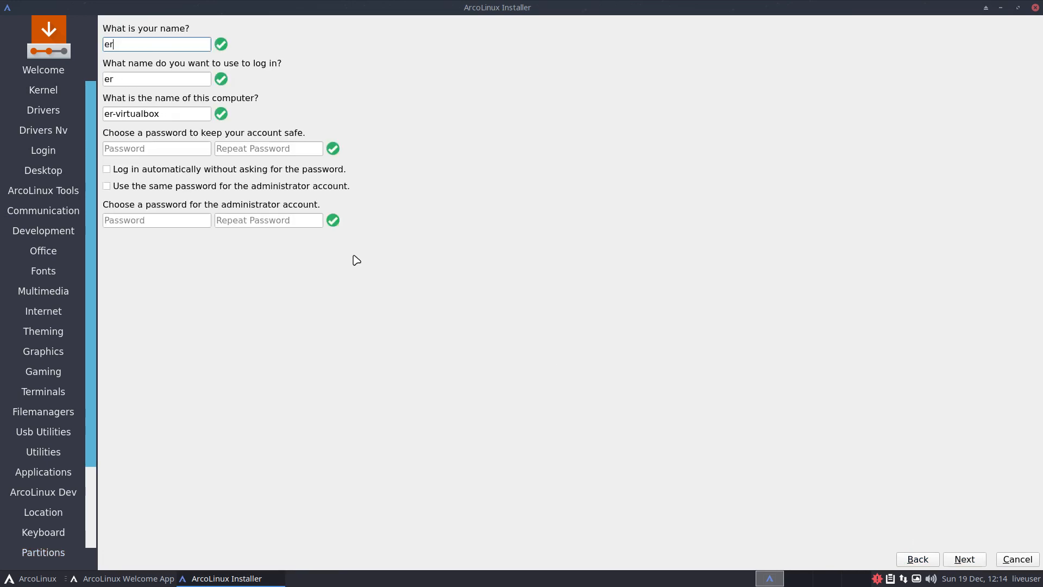
key("Tab")
key("Tab")
key("Tab")
type("••••")
key("Tab")
type("••••")
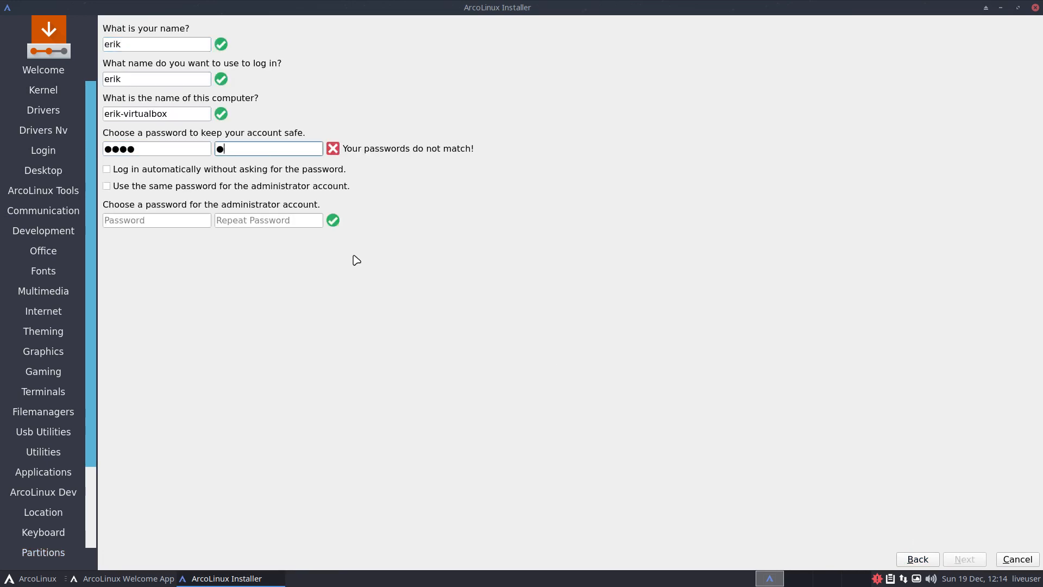
- Enable automatic login and reuse of the account password for the administrator, and continue to the installation summary
key("Tab")
key("space")
key("Tab")
key("space")
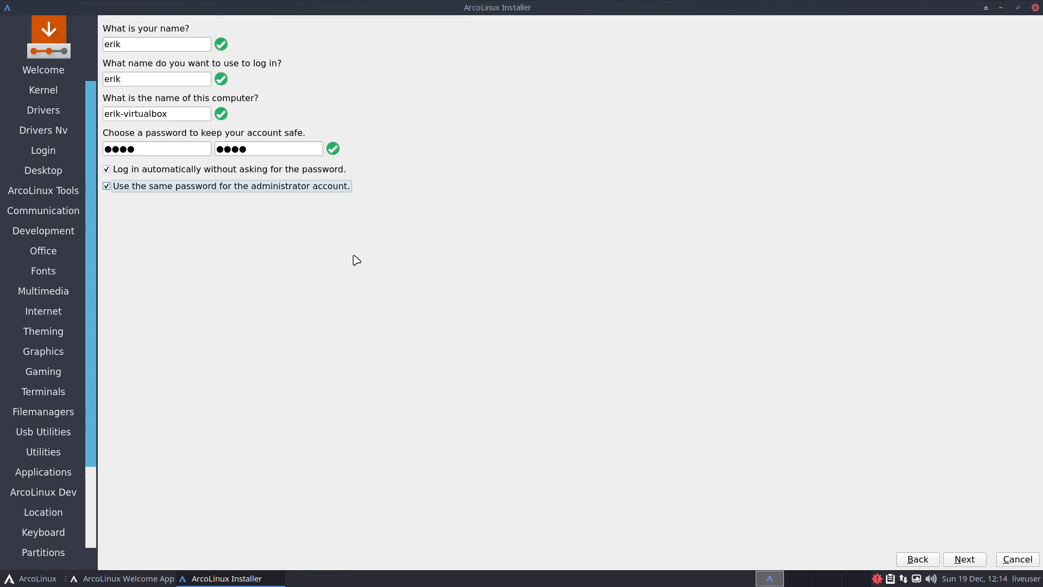
left_click(965, 560)
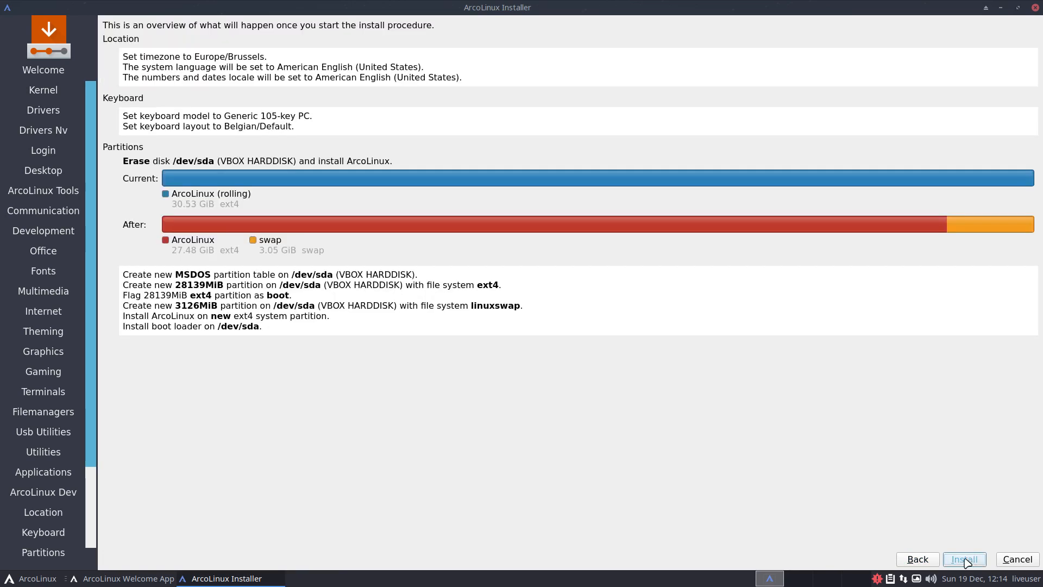